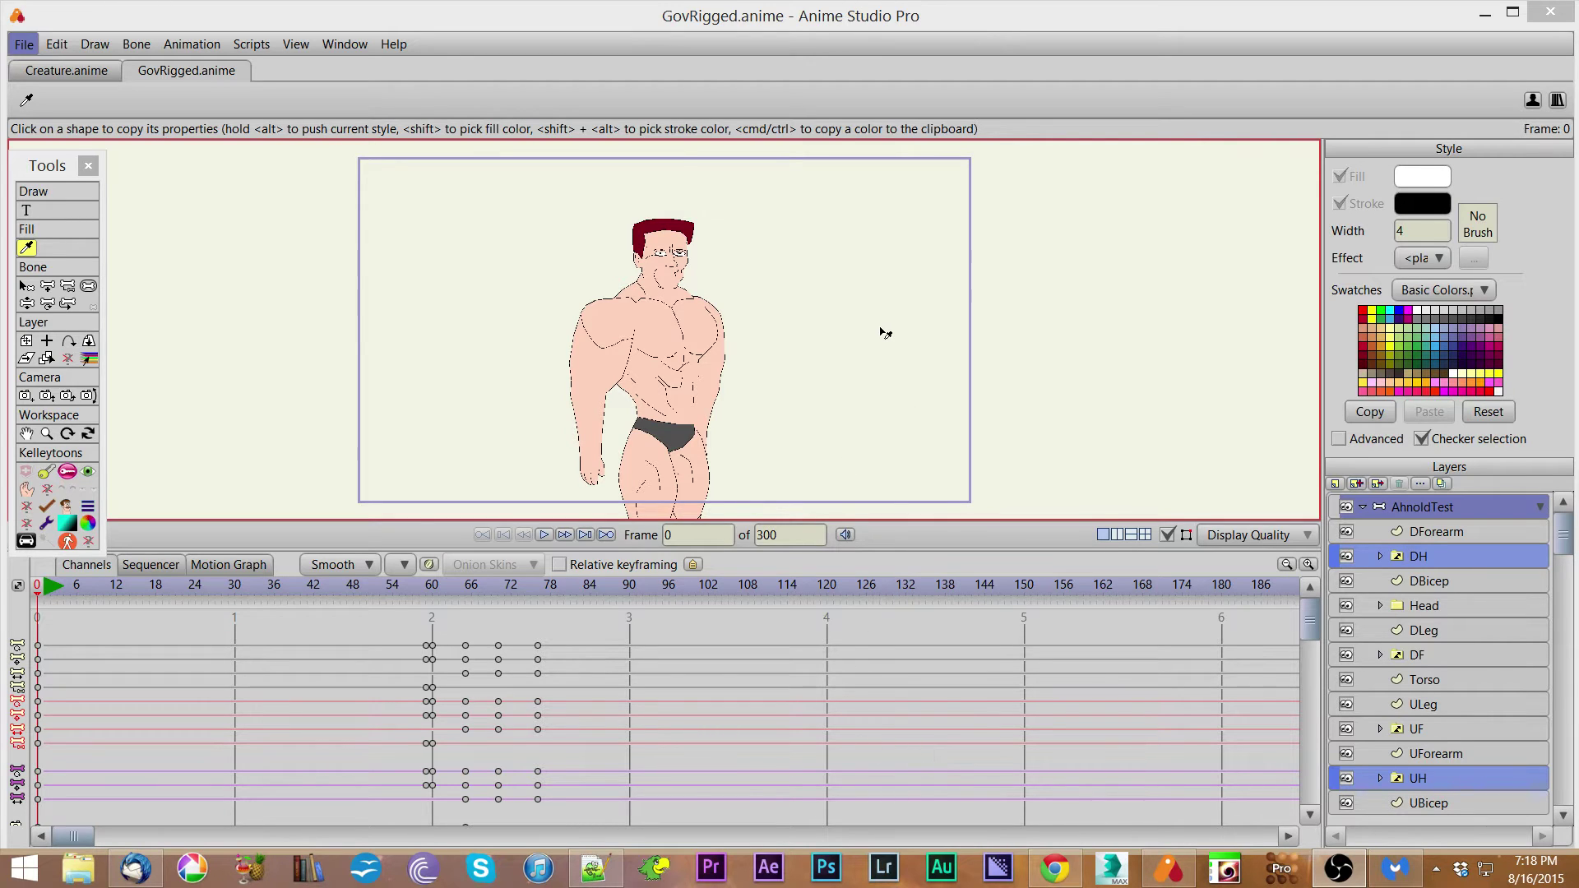
Go to frame 65 and pick the Kelleytoons bone manipulate tool for posing.
{"action": "left_click", "coordinate": [463, 589]}
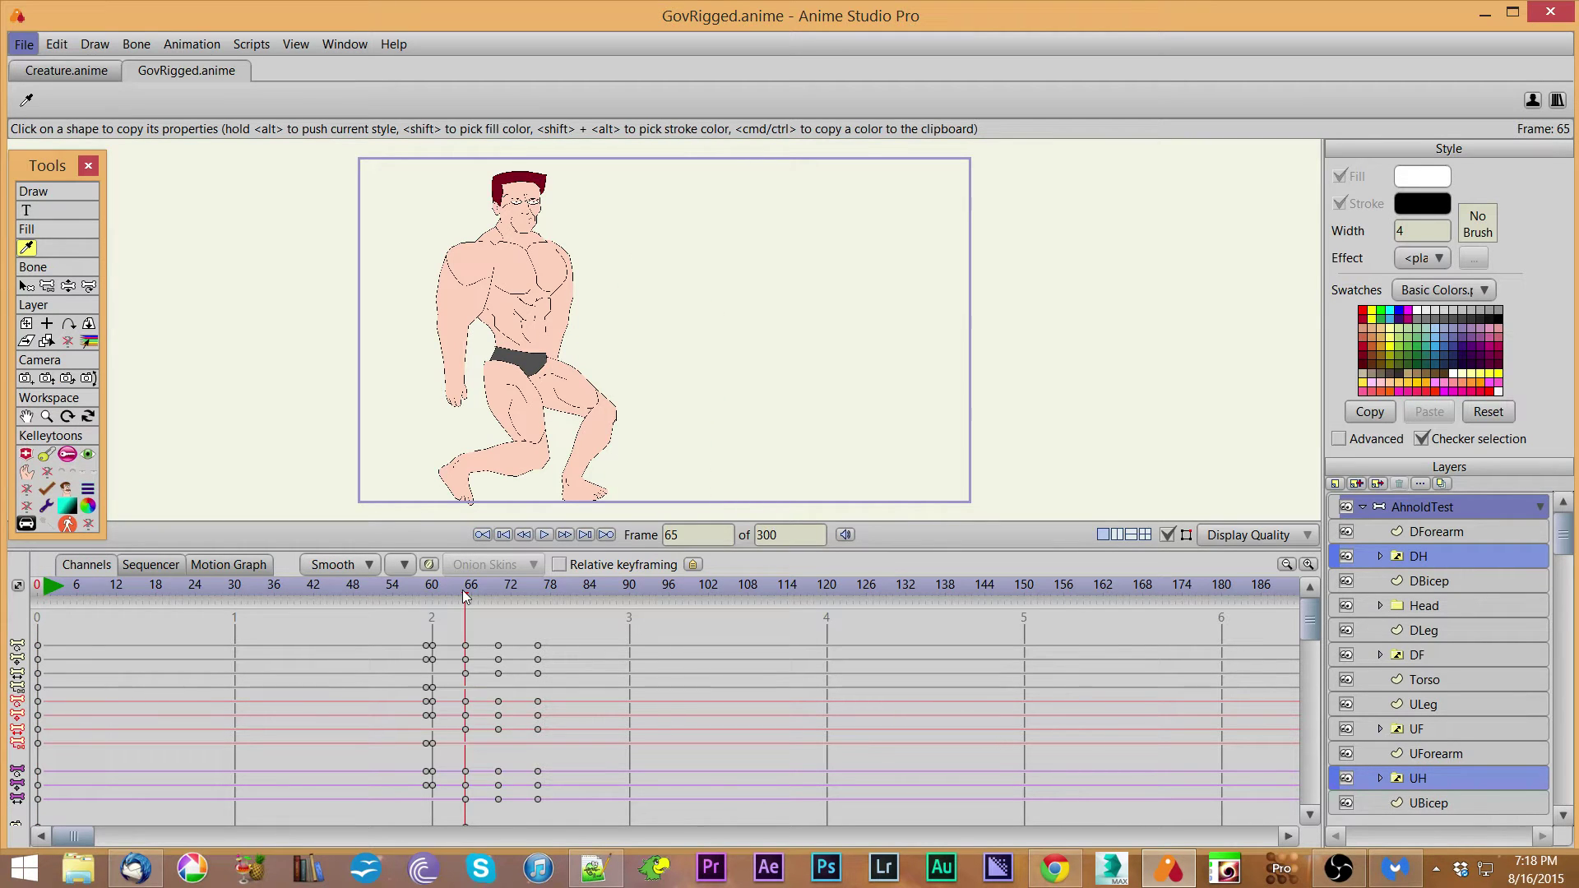
{"action": "left_click", "coordinate": [27, 454]}
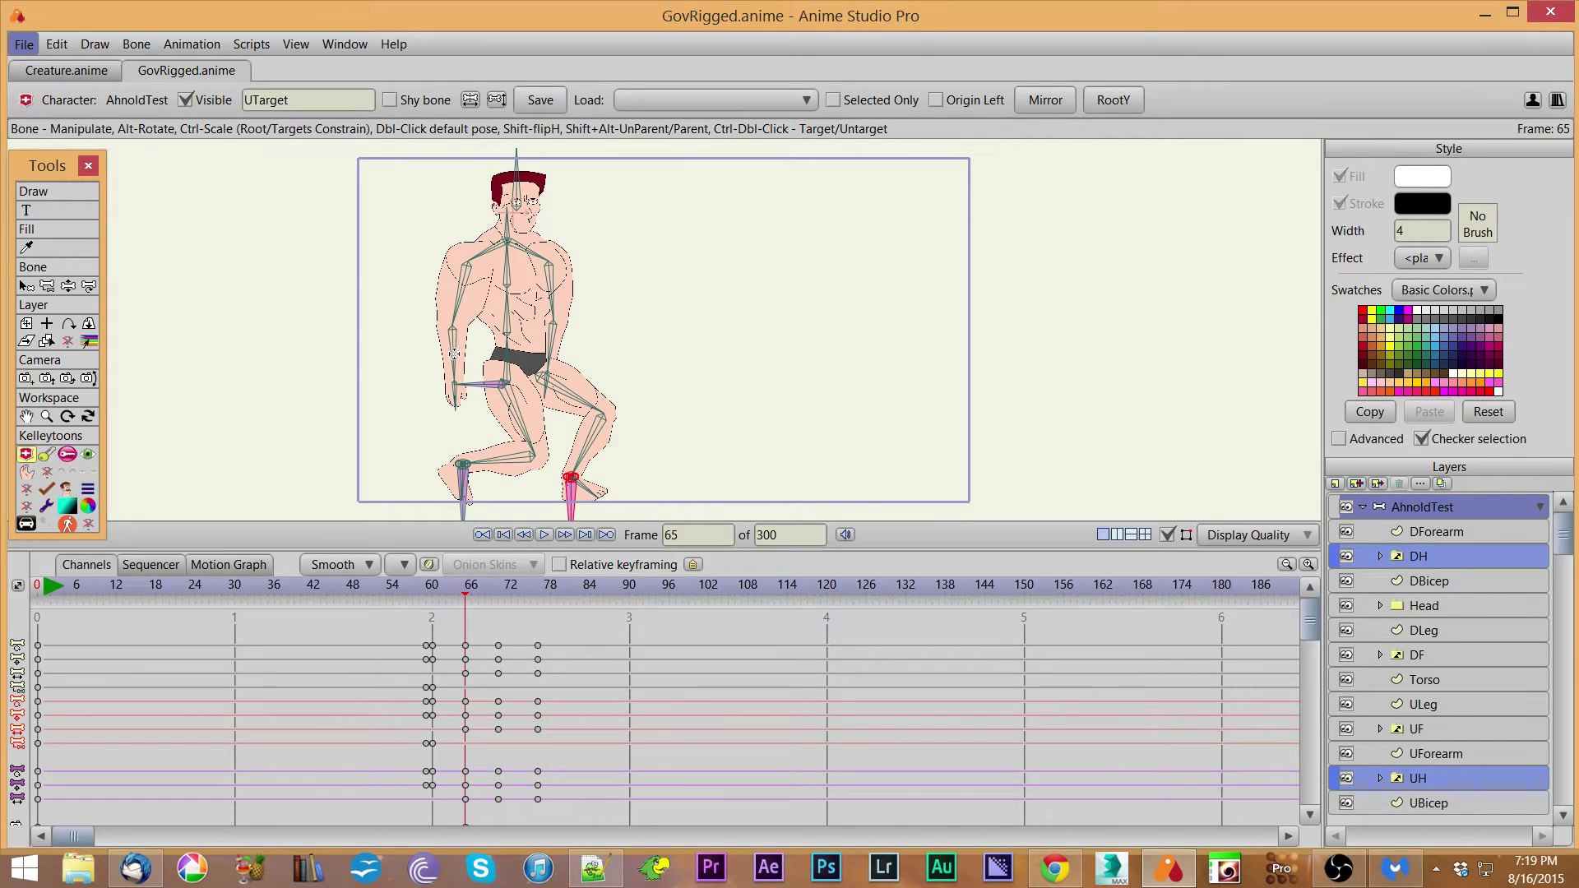
At frame 65, swing the DForearm bone down-left and shift the hip bone to move the figure right.
{"action": "left_click_drag", "start_coordinate": [455, 341], "coordinate": [387, 333]}
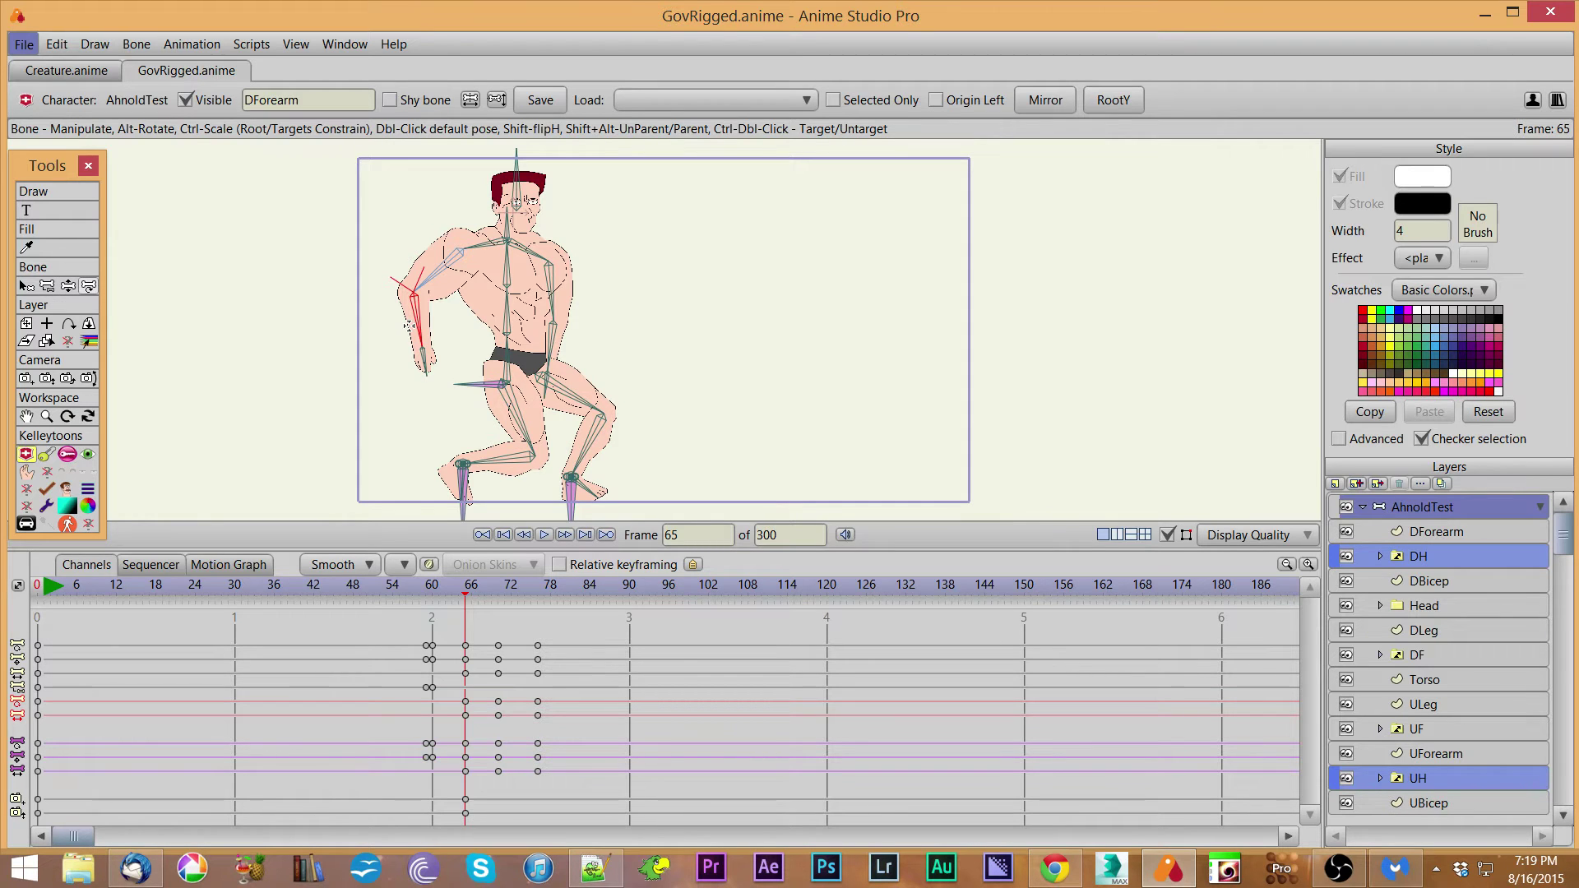
{"action": "mouse_move", "coordinate": [414, 322]}
{"action": "left_mouse_down"}
{"action": "mouse_move", "coordinate": [387, 311]}
{"action": "mouse_move", "coordinate": [441, 311]}
{"action": "mouse_move", "coordinate": [385, 325]}
{"action": "mouse_move", "coordinate": [444, 321]}
{"action": "mouse_move", "coordinate": [403, 314]}
{"action": "left_mouse_up"}
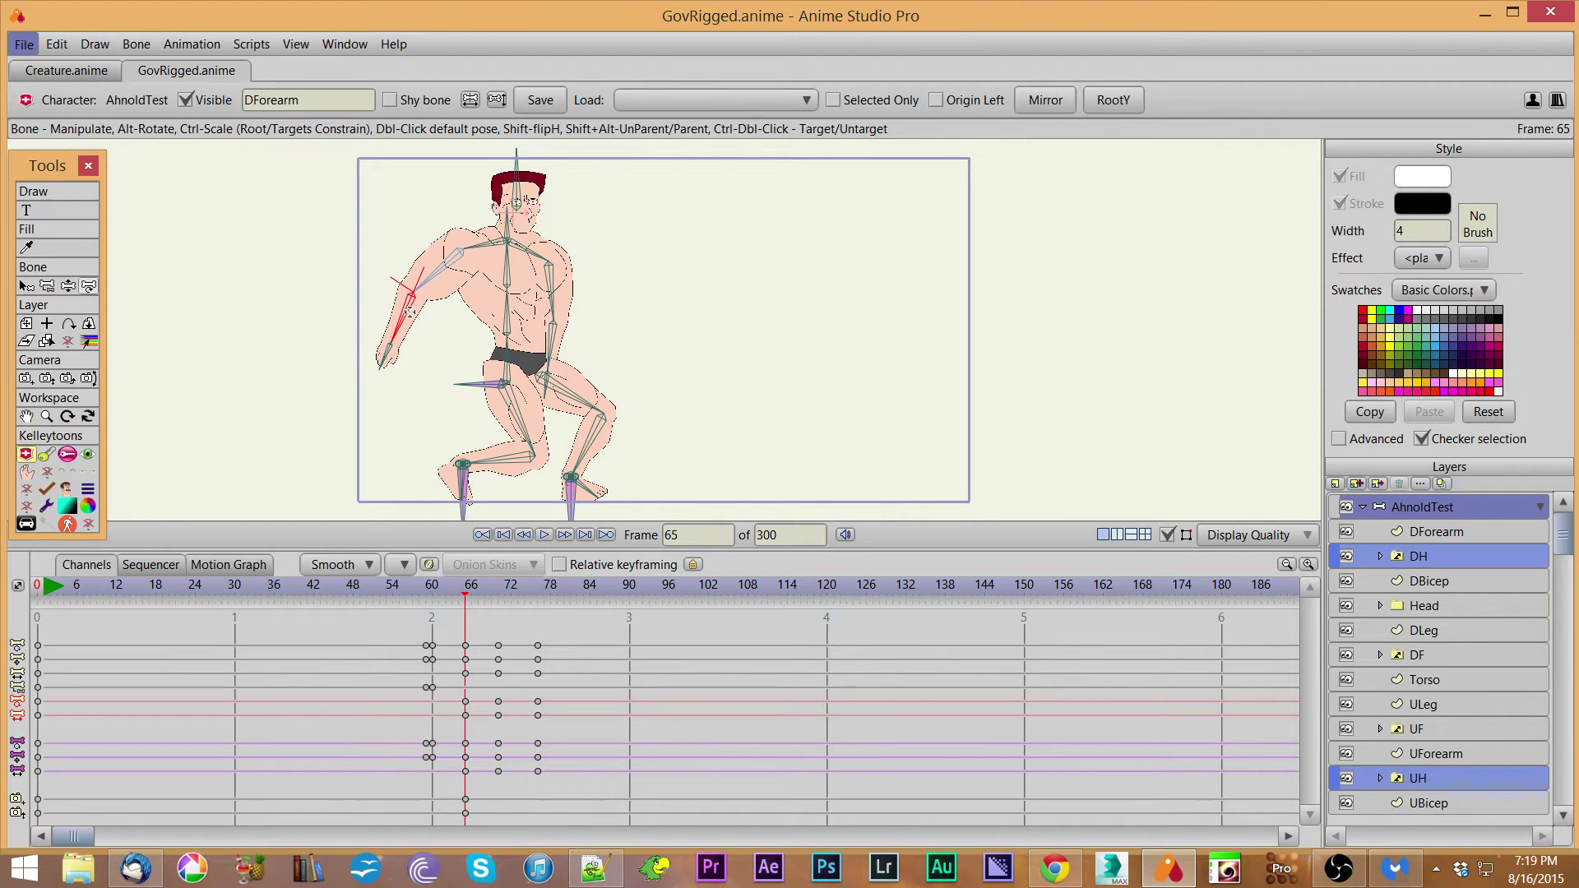
{"action": "left_click_drag", "start_coordinate": [411, 312], "coordinate": [409, 362]}
{"action": "mouse_move", "coordinate": [481, 385]}
{"action": "left_mouse_down"}
{"action": "mouse_move", "coordinate": [491, 396]}
{"action": "mouse_move", "coordinate": [495, 379]}
{"action": "left_mouse_up"}
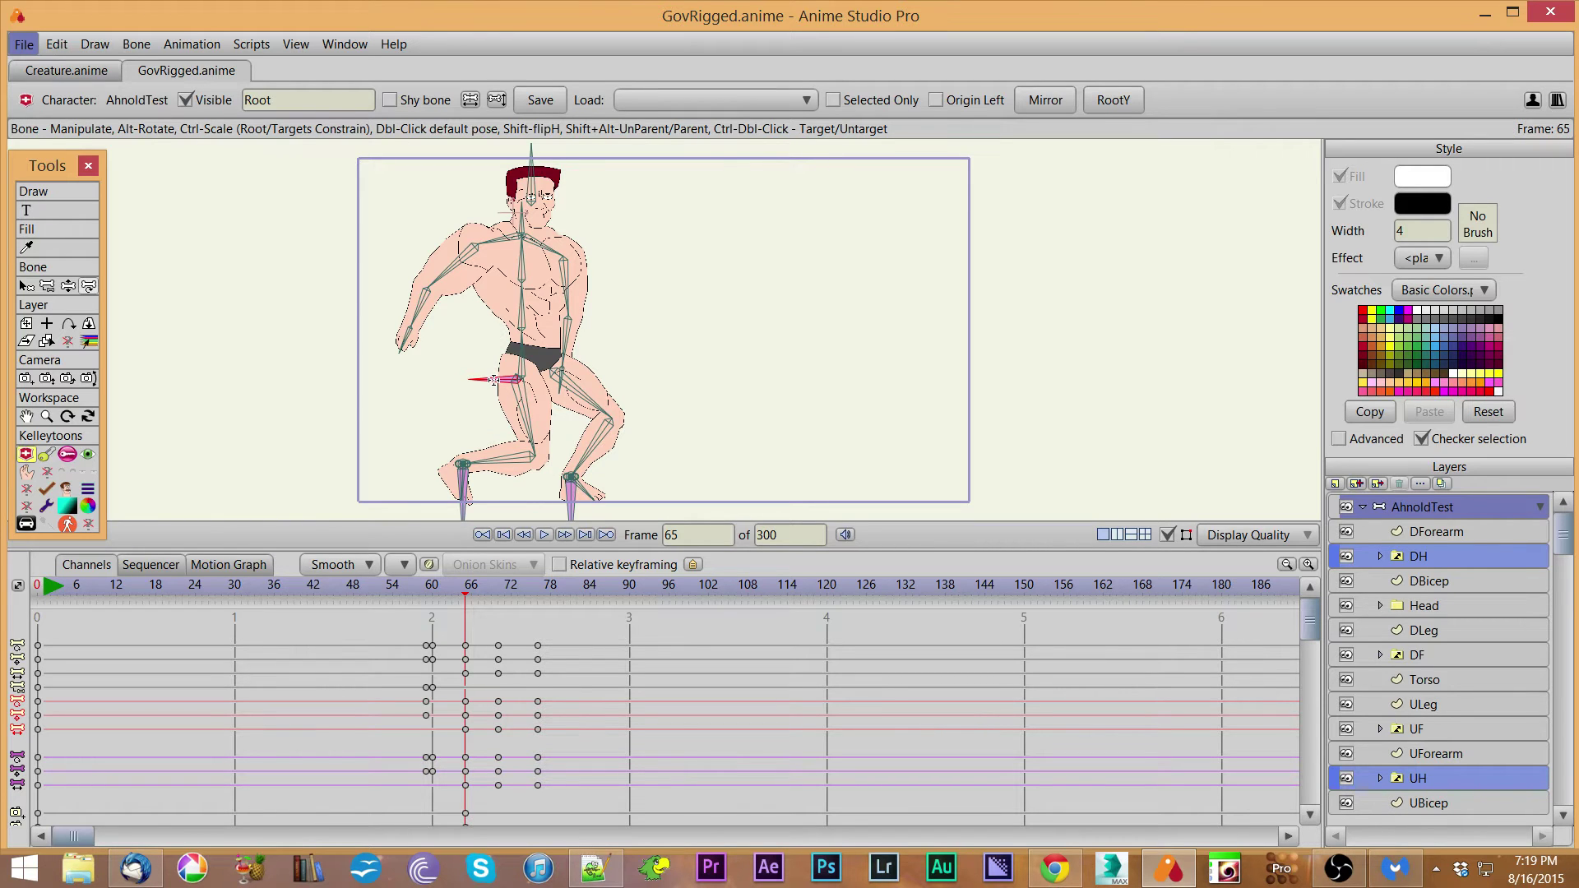
Nudge the Root bone, then raise the UTarget foot bone to lift the right foot and bend the rear leg.
{"action": "left_click_drag", "start_coordinate": [492, 380], "coordinate": [492, 374]}
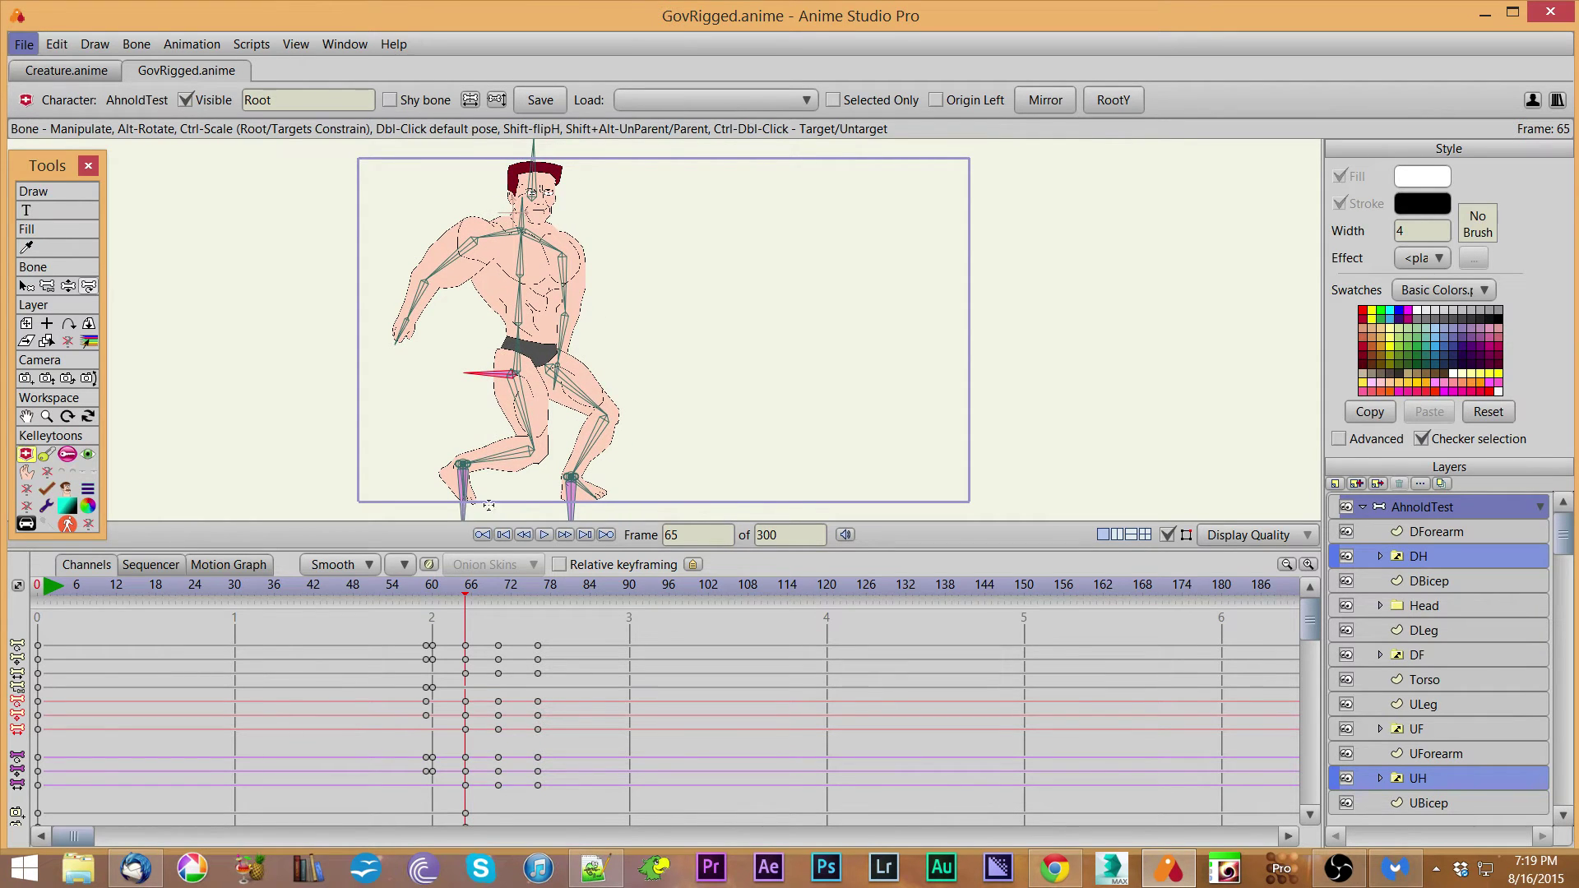
{"action": "left_click_drag", "start_coordinate": [704, 435], "coordinate": [699, 362]}
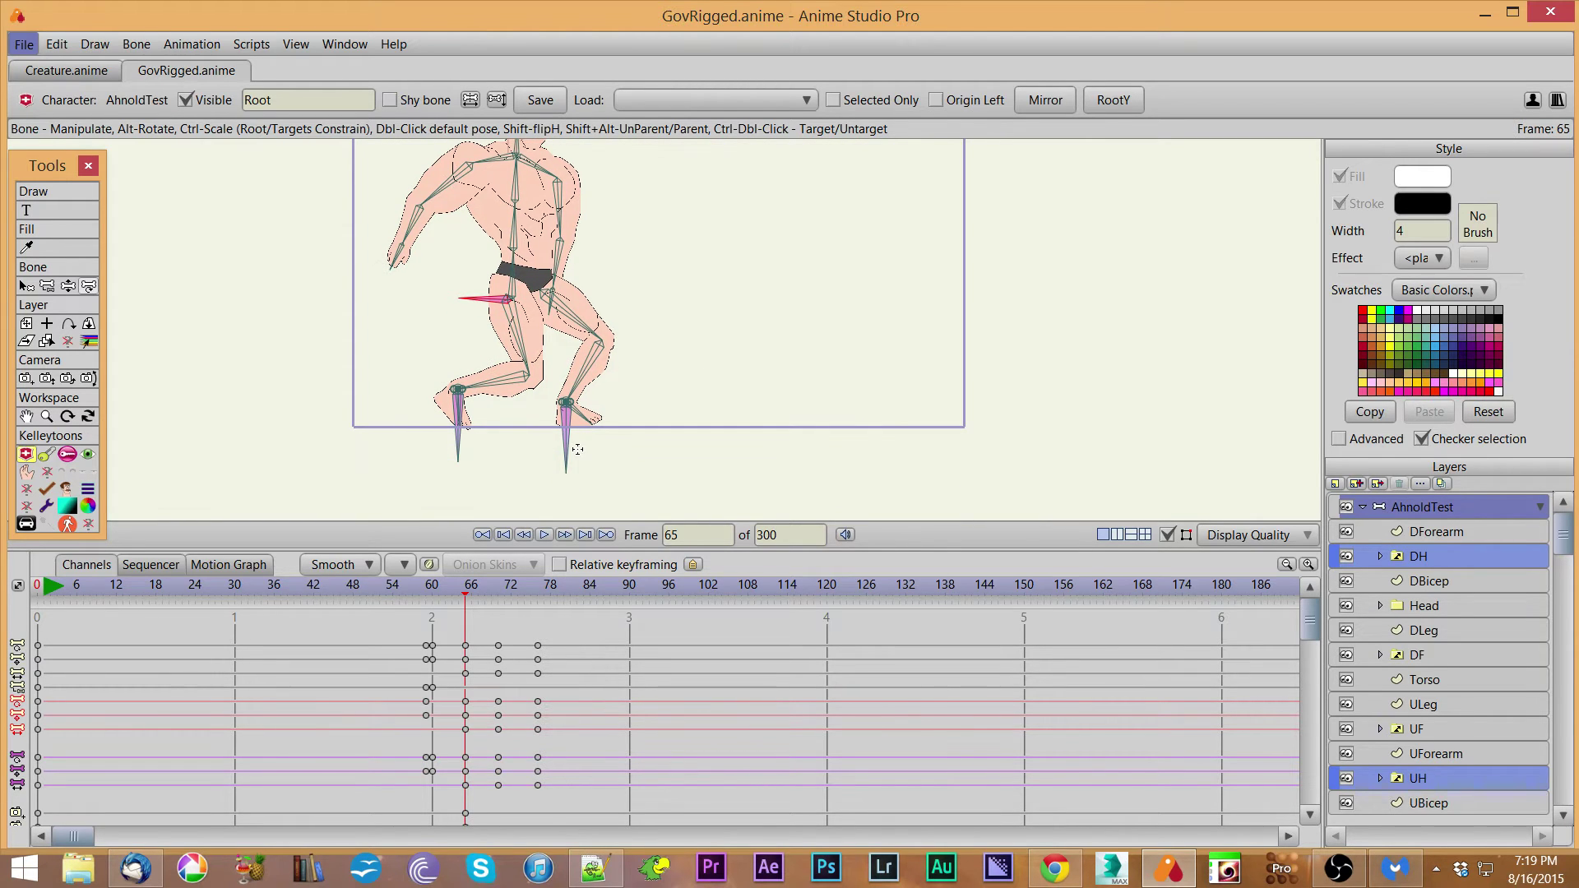
{"action": "mouse_move", "coordinate": [568, 452]}
{"action": "left_mouse_down"}
{"action": "mouse_move", "coordinate": [610, 422]}
{"action": "mouse_move", "coordinate": [569, 449]}
{"action": "mouse_move", "coordinate": [612, 444]}
{"action": "mouse_move", "coordinate": [621, 399]}
{"action": "mouse_move", "coordinate": [671, 401]}
{"action": "mouse_move", "coordinate": [579, 423]}
{"action": "left_mouse_up"}
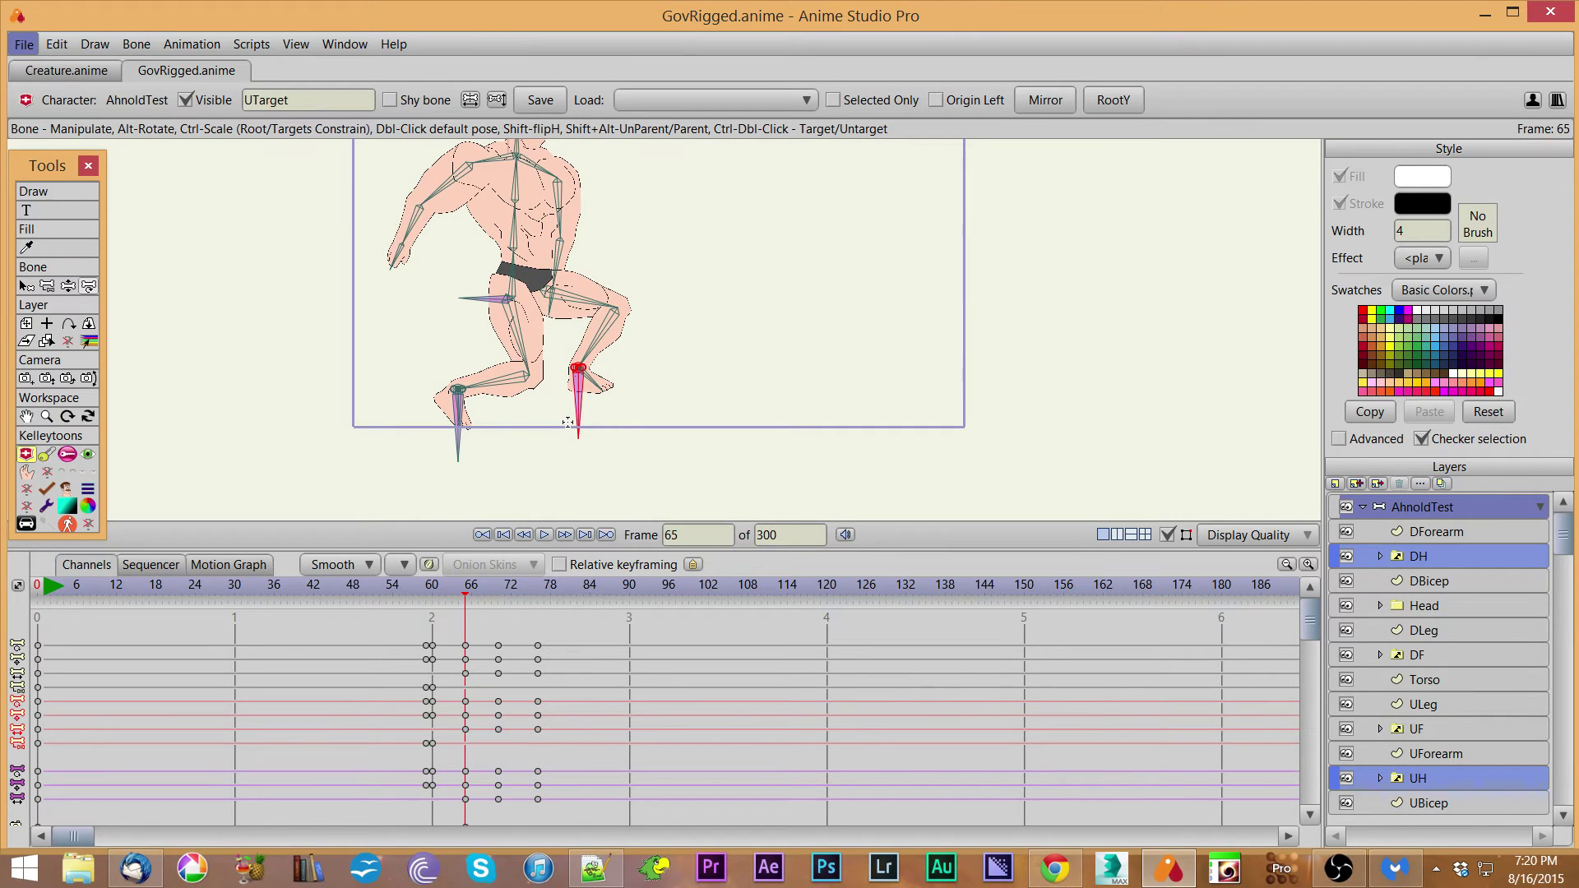
Reposition the UTarget and DTarget foot bones, plant the front foot further left, and shift the body left.
{"action": "mouse_move", "coordinate": [569, 425]}
{"action": "left_mouse_down"}
{"action": "mouse_move", "coordinate": [620, 417]}
{"action": "mouse_move", "coordinate": [578, 437]}
{"action": "left_mouse_up"}
{"action": "mouse_move", "coordinate": [456, 455]}
{"action": "left_mouse_down"}
{"action": "mouse_move", "coordinate": [418, 434]}
{"action": "mouse_move", "coordinate": [478, 454]}
{"action": "mouse_move", "coordinate": [455, 441]}
{"action": "mouse_move", "coordinate": [489, 444]}
{"action": "mouse_move", "coordinate": [477, 431]}
{"action": "left_mouse_up"}
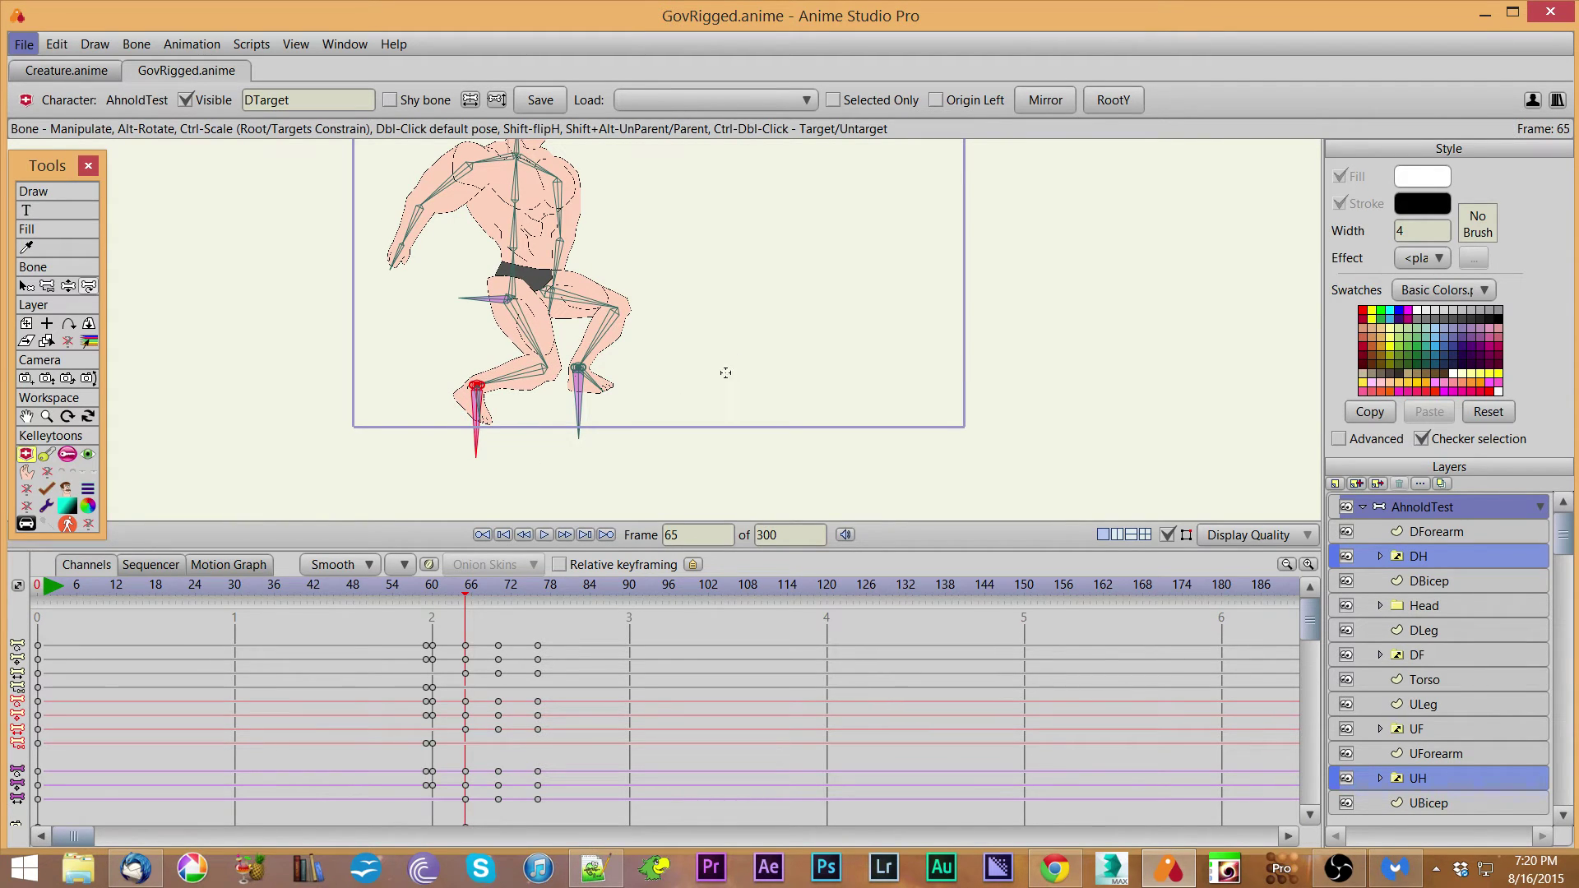
{"action": "left_click_drag", "start_coordinate": [738, 251], "coordinate": [739, 335]}
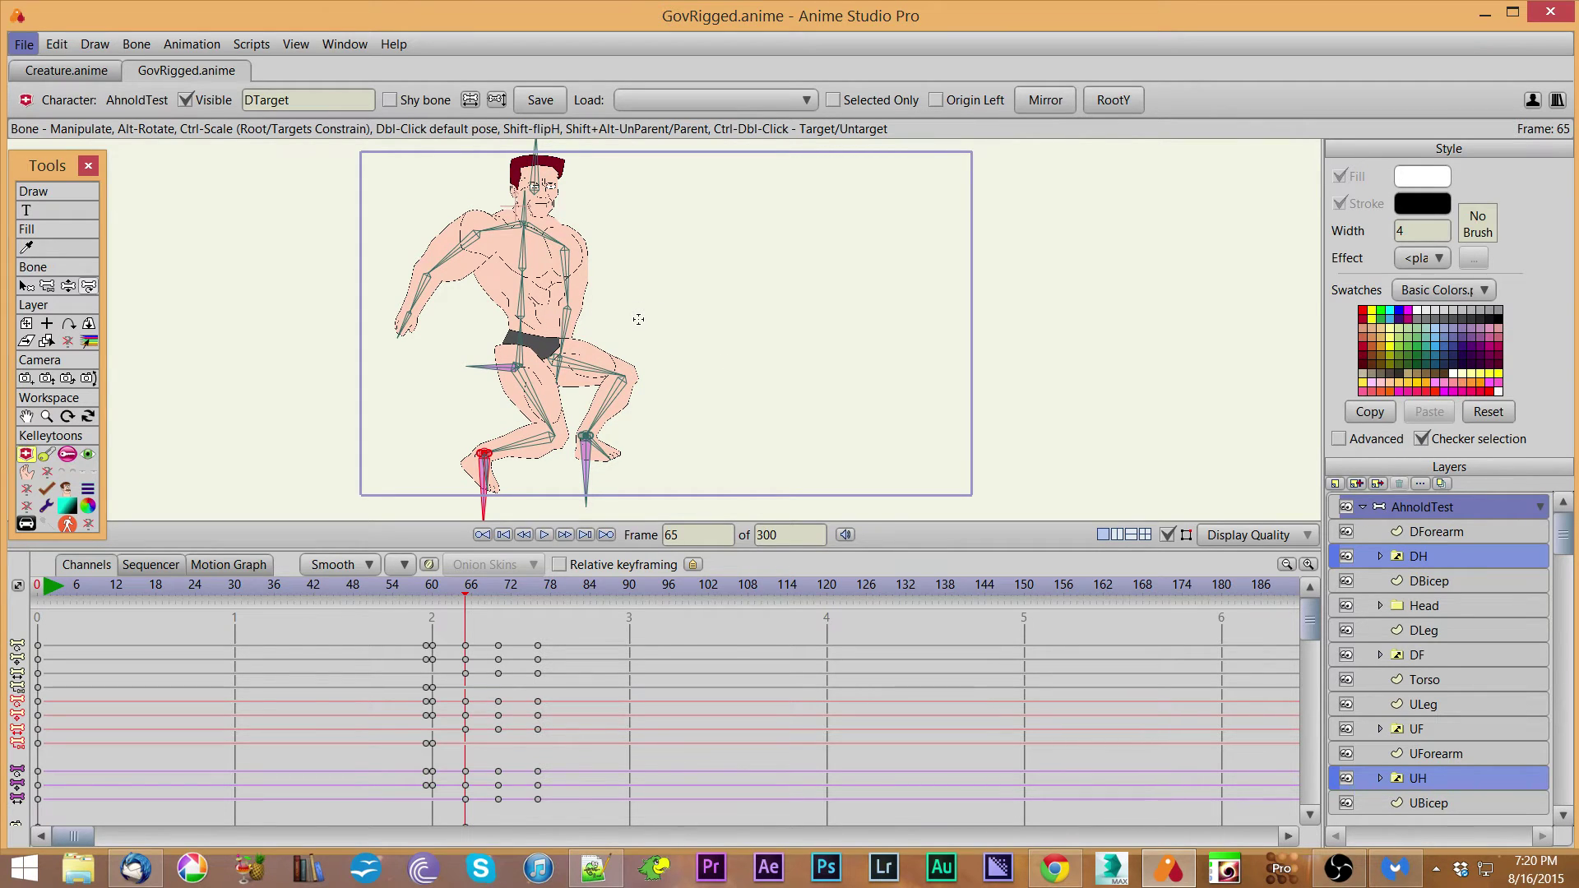
{"action": "left_click_drag", "start_coordinate": [489, 370], "coordinate": [505, 331]}
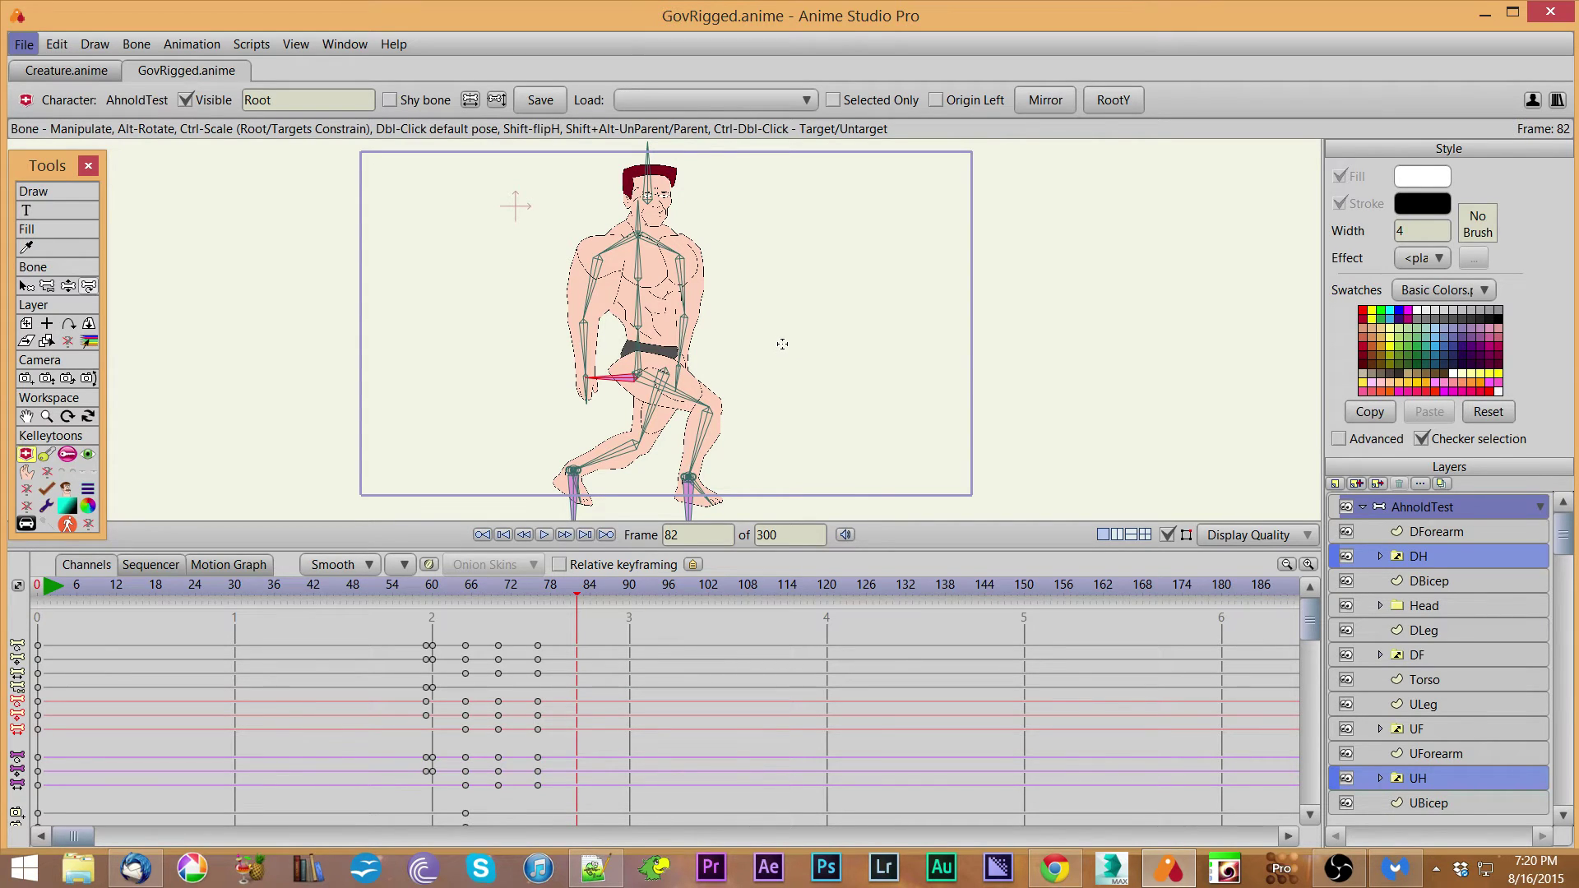
Paste the frame 60 pose at frame 82, then key a new stride pose at frame 89.
{"action": "key", "text": "ctrl+v"}
{"action": "left_click_drag", "start_coordinate": [592, 379], "coordinate": [821, 370]}
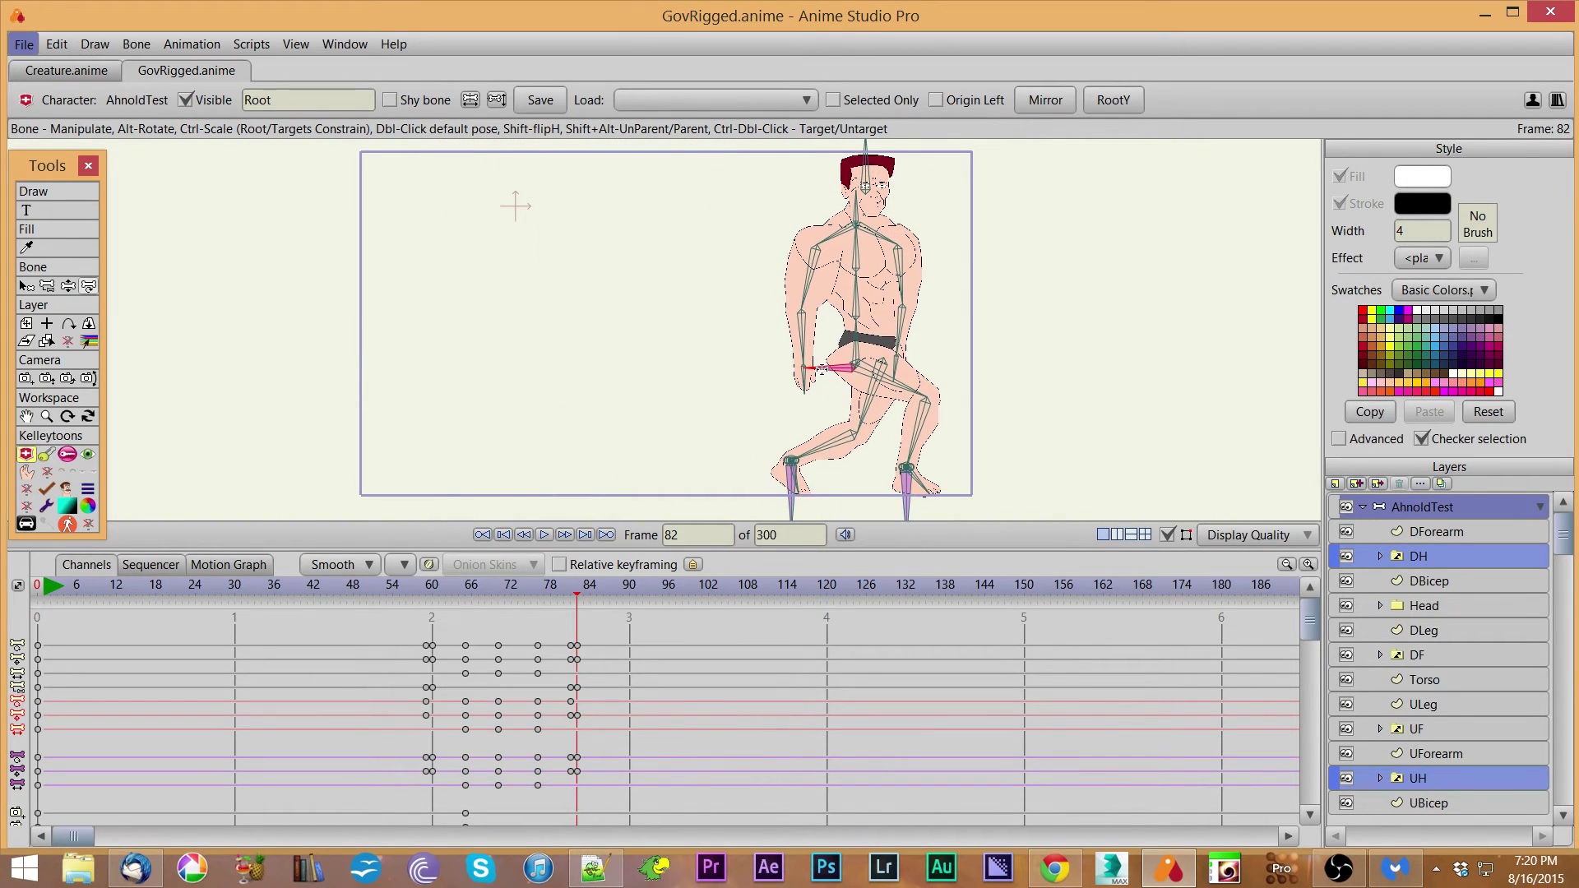
{"action": "left_click", "coordinate": [623, 585]}
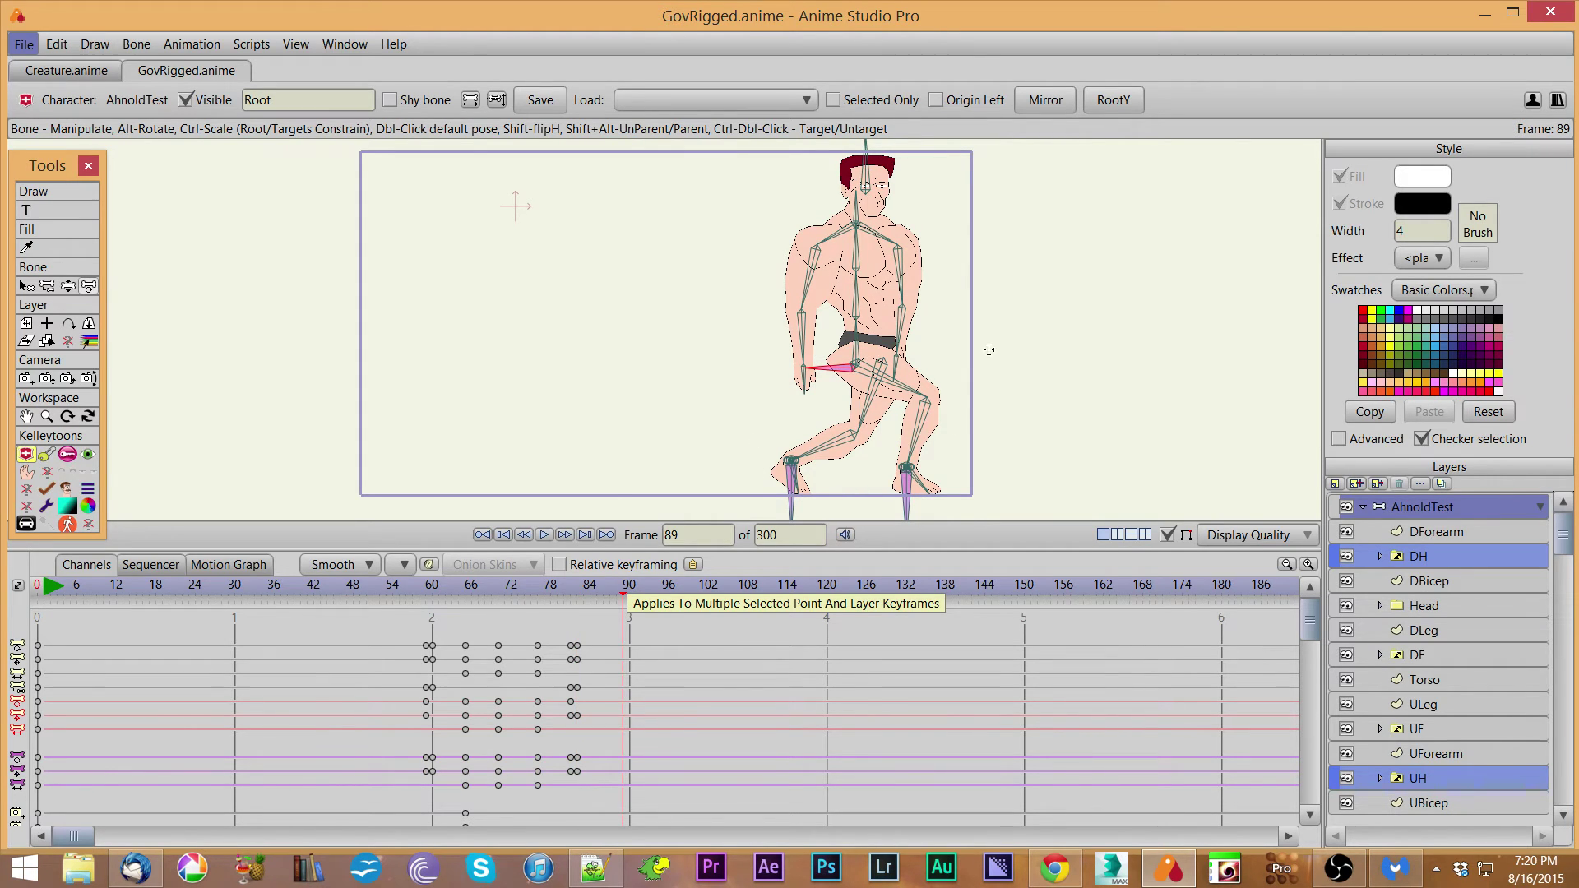
{"action": "left_click", "coordinate": [992, 300]}
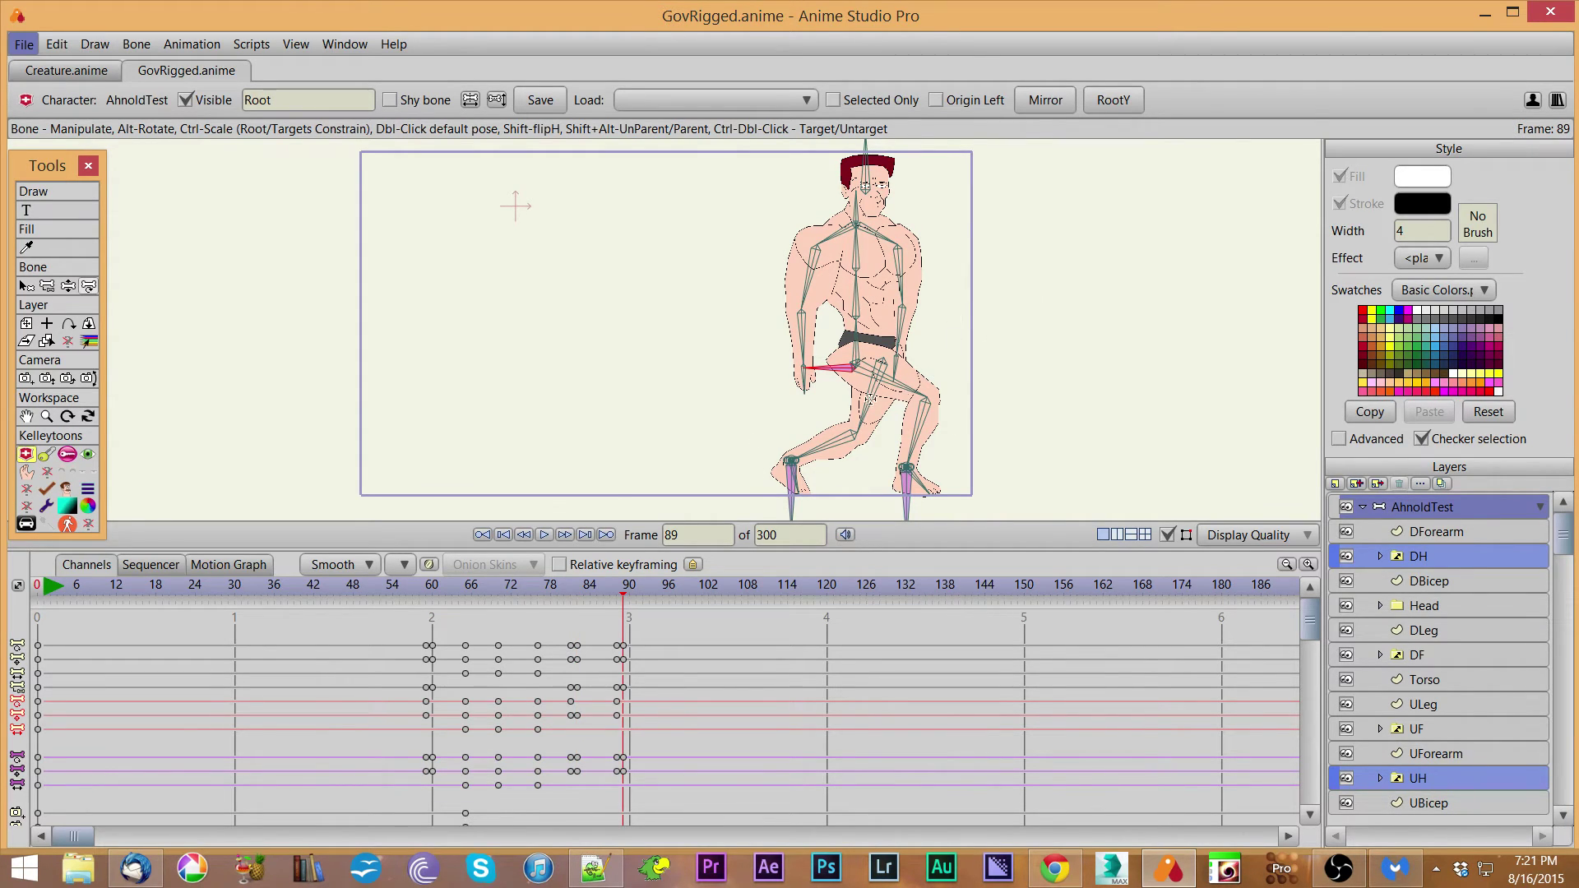
{"action": "left_click_drag", "start_coordinate": [831, 370], "coordinate": [814, 375]}
{"action": "mouse_move", "coordinate": [902, 503]}
{"action": "left_mouse_down"}
{"action": "mouse_move", "coordinate": [915, 489]}
{"action": "mouse_move", "coordinate": [907, 508]}
{"action": "mouse_move", "coordinate": [926, 506]}
{"action": "left_mouse_up"}
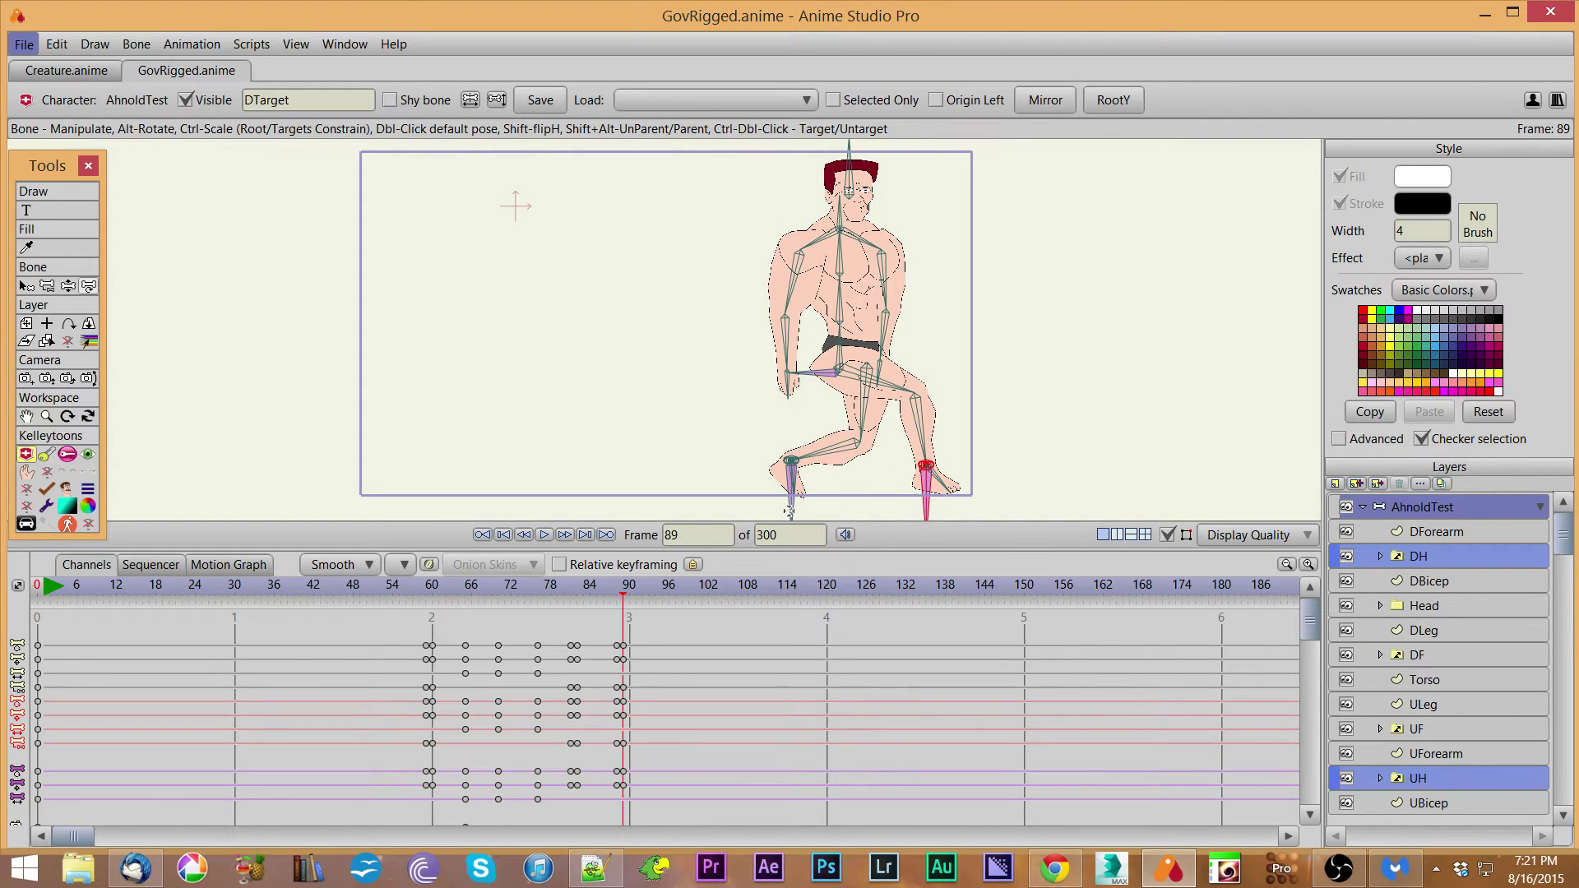
{"action": "left_click", "coordinate": [792, 510]}
{"action": "mouse_move", "coordinate": [804, 507]}
{"action": "left_mouse_down"}
{"action": "mouse_move", "coordinate": [761, 503]}
{"action": "mouse_move", "coordinate": [785, 506]}
{"action": "left_mouse_up"}
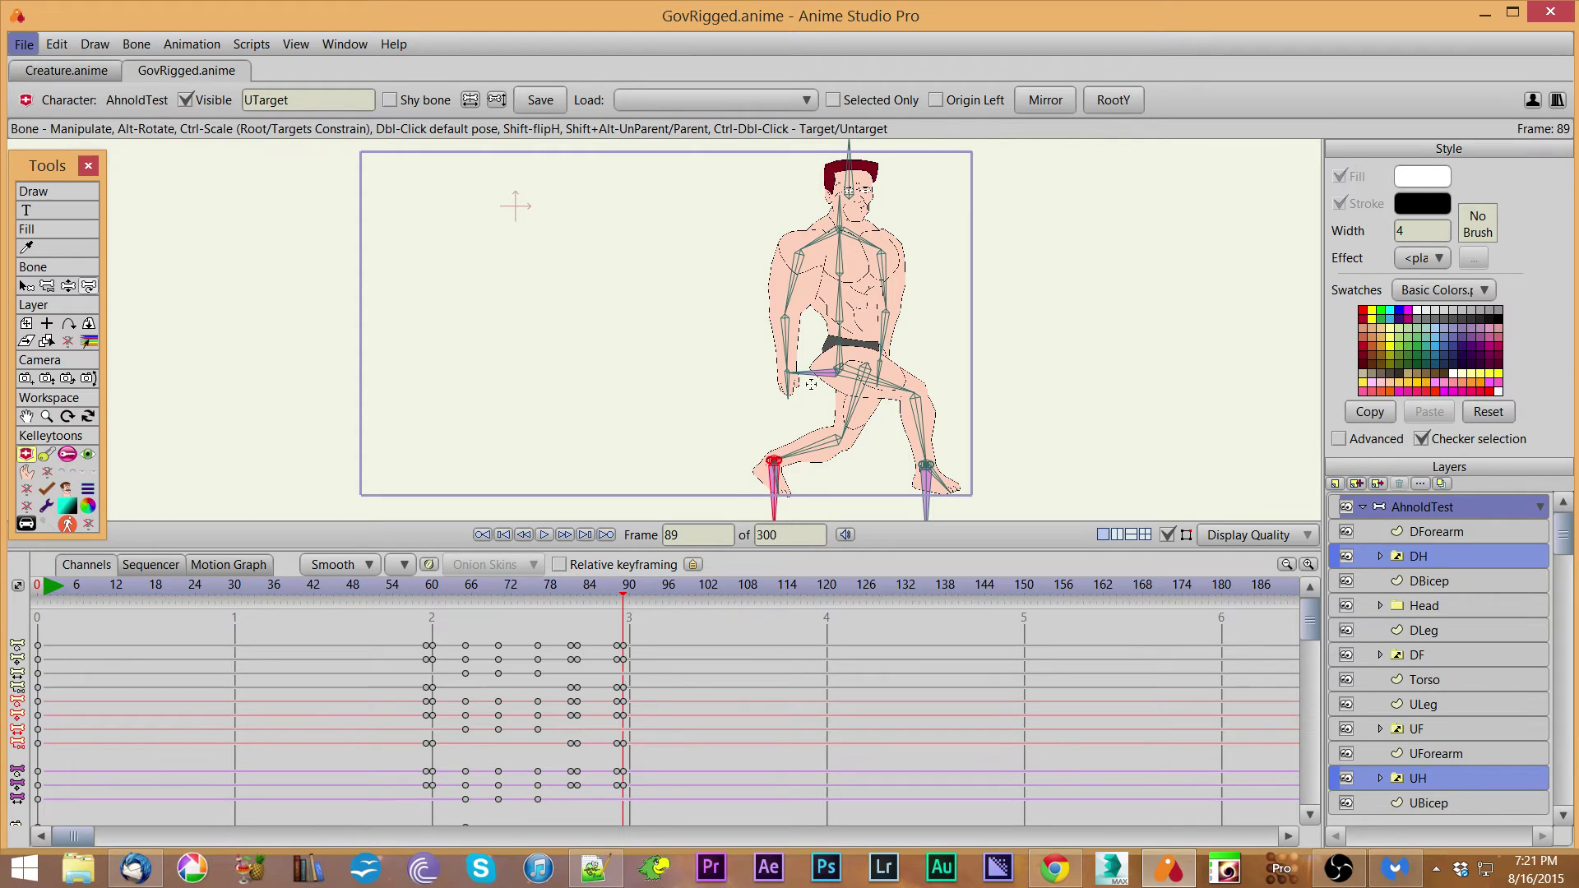
{"action": "left_click_drag", "start_coordinate": [810, 380], "coordinate": [817, 365]}
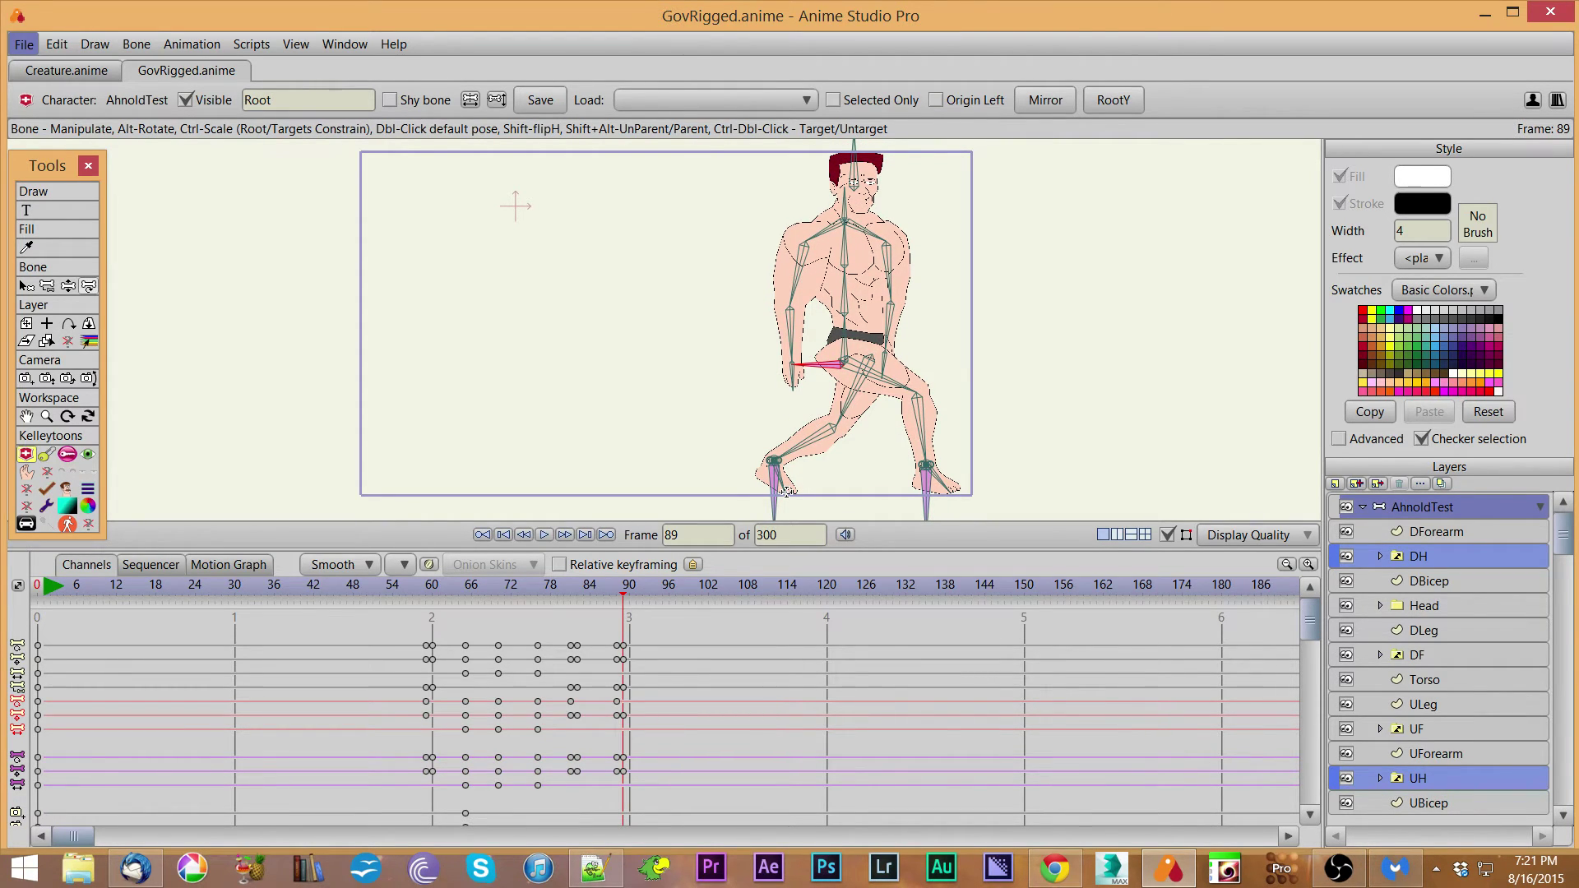
At frame 96, move the figure far left into a deep lunge and tilt the head.
{"action": "left_click", "coordinate": [669, 594]}
{"action": "left_click_drag", "start_coordinate": [794, 367], "coordinate": [383, 368]}
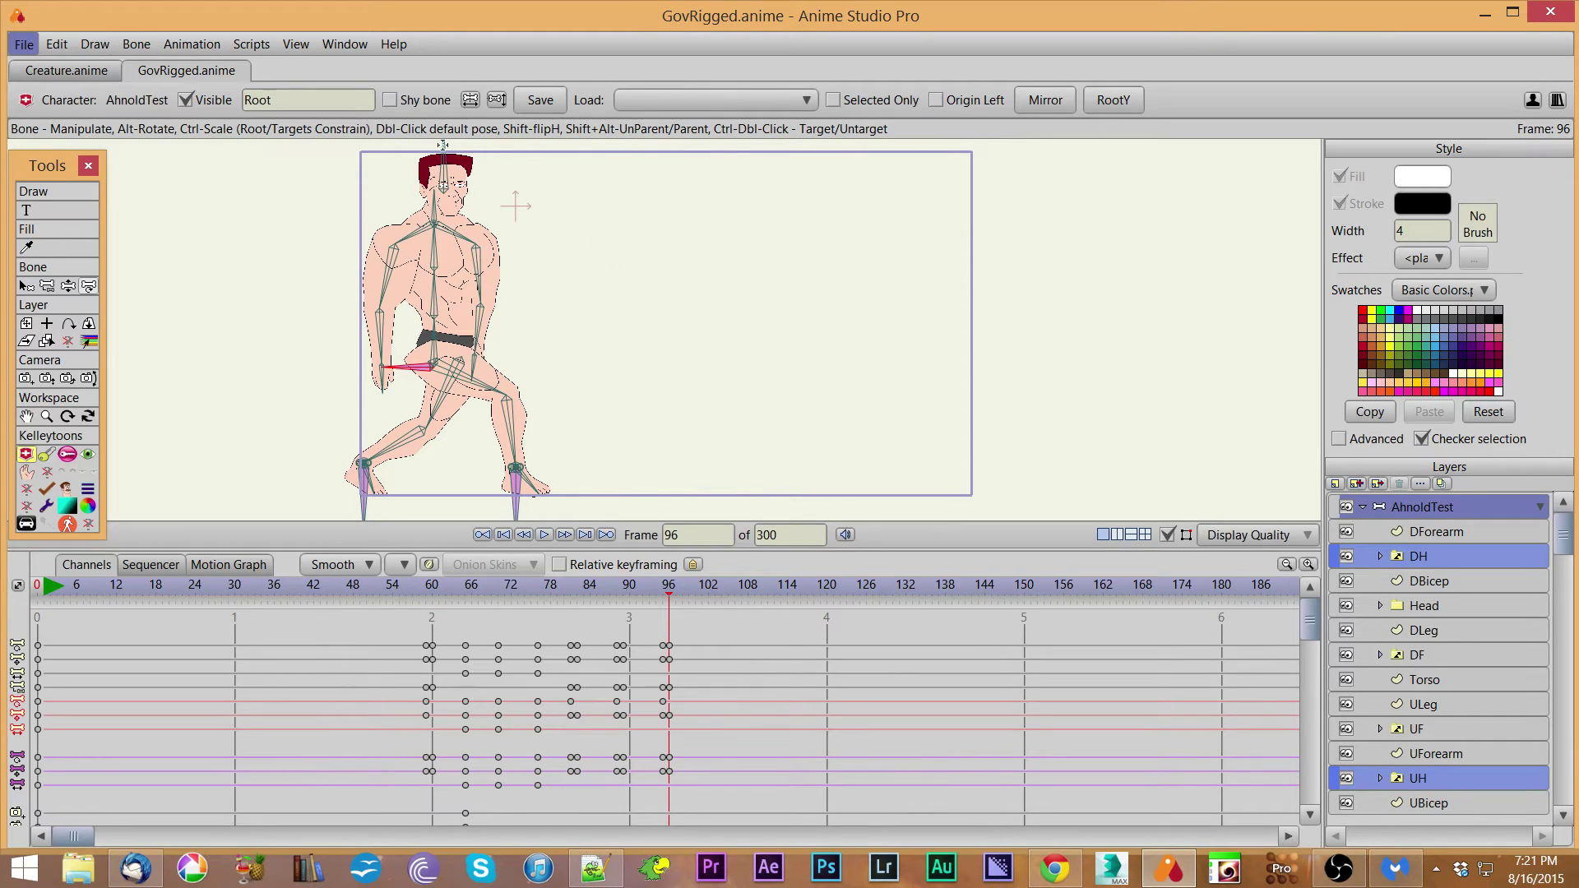
{"action": "left_click_drag", "start_coordinate": [445, 176], "coordinate": [475, 220]}
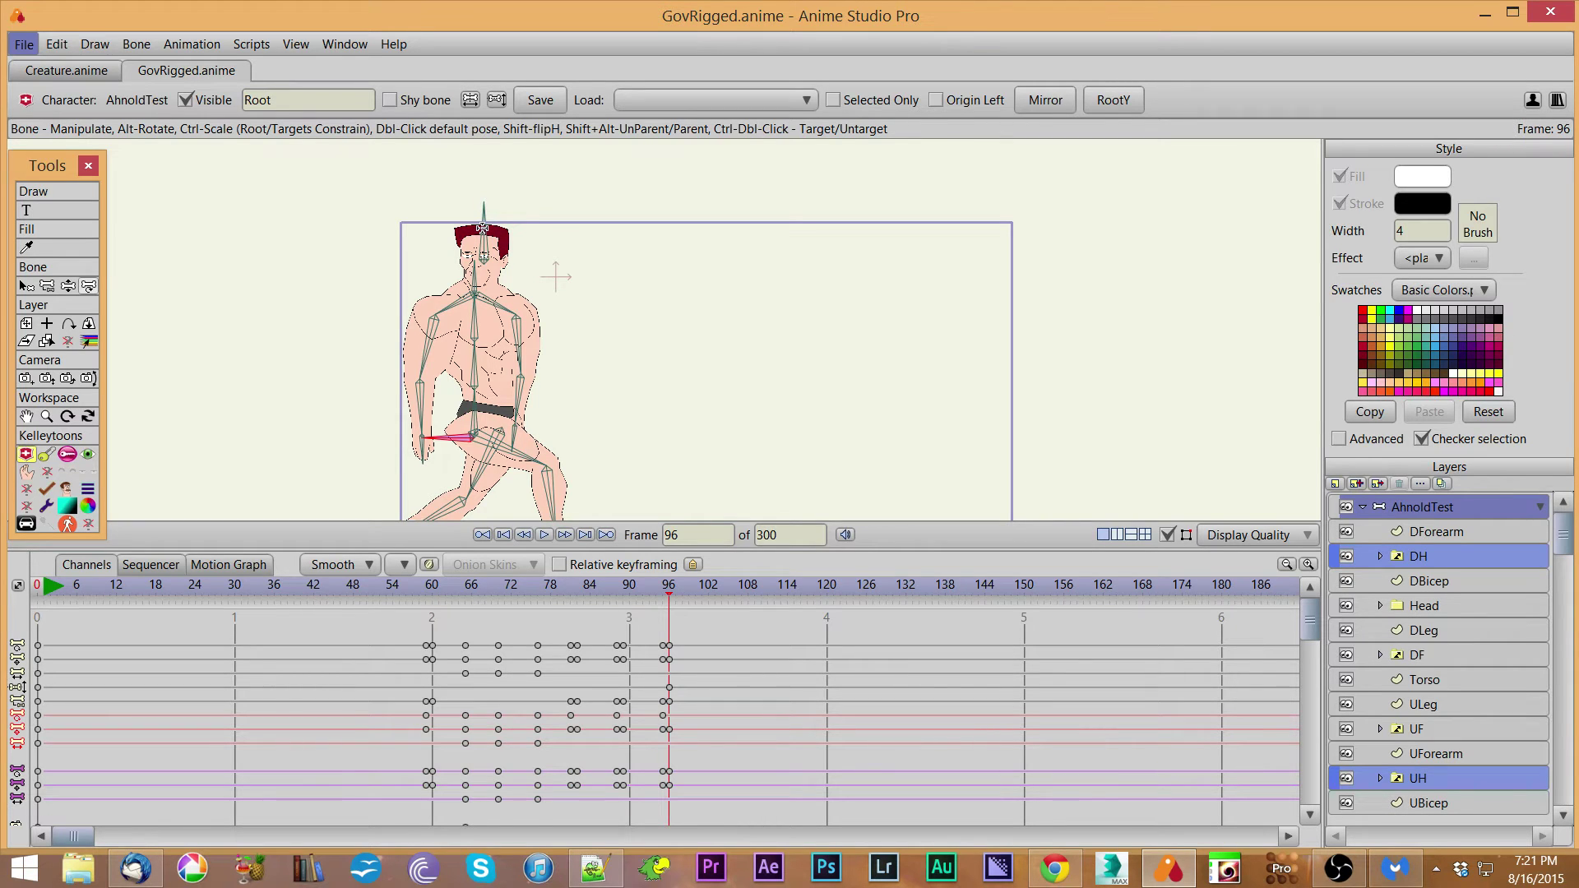
Select the Head bone at frame 96 and apply Side Flip after testing the upside-down flip.
{"action": "left_click_drag", "start_coordinate": [483, 229], "coordinate": [481, 229]}
{"action": "left_click", "coordinate": [497, 99]}
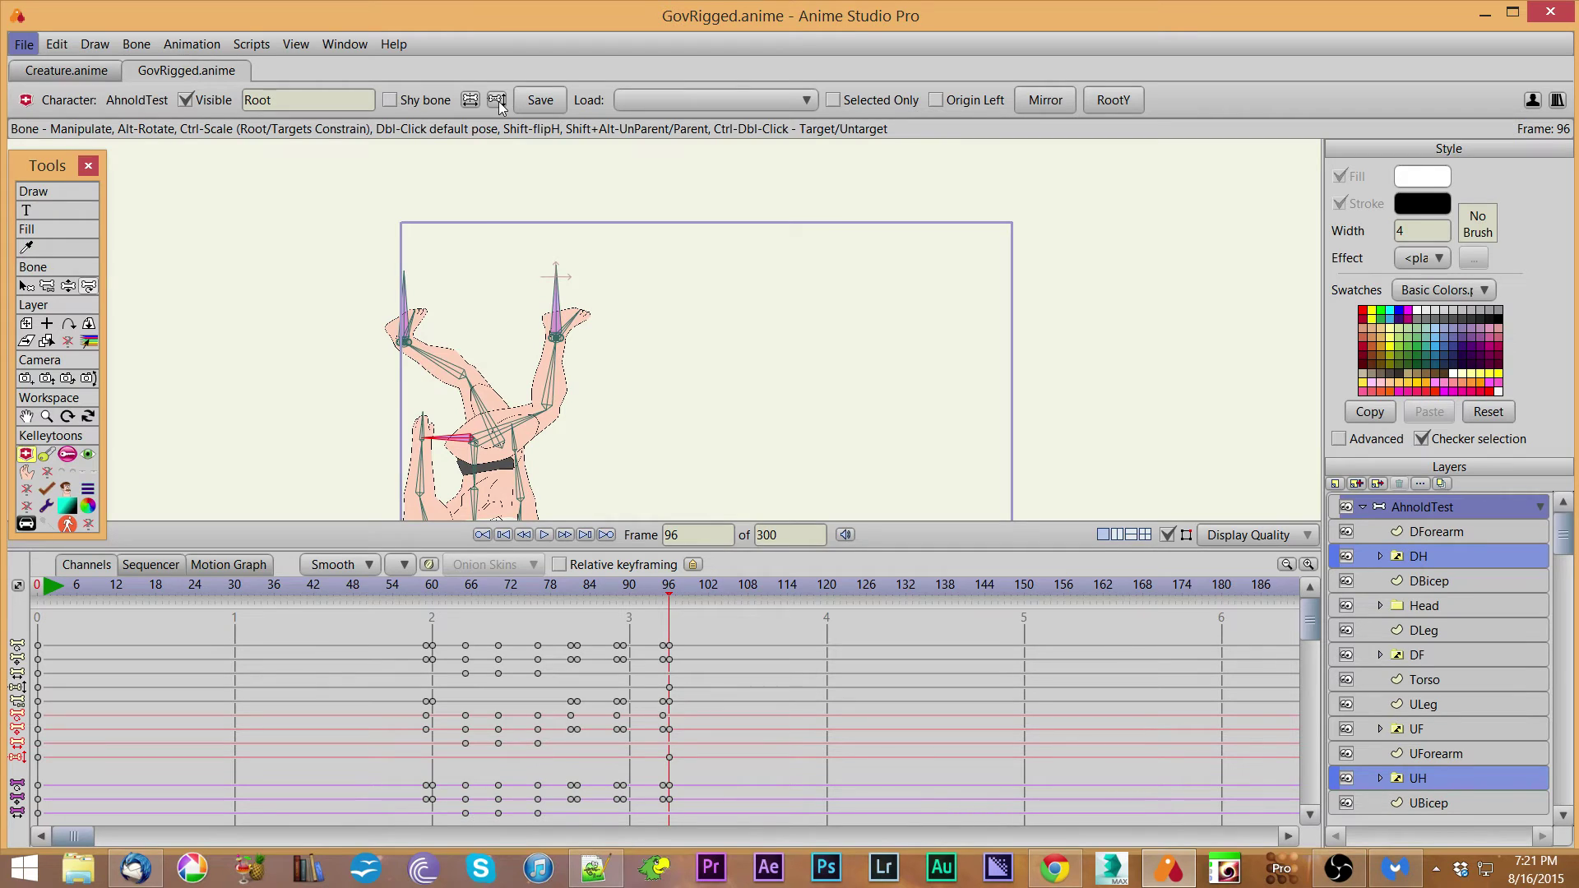
{"action": "left_click", "coordinate": [496, 101]}
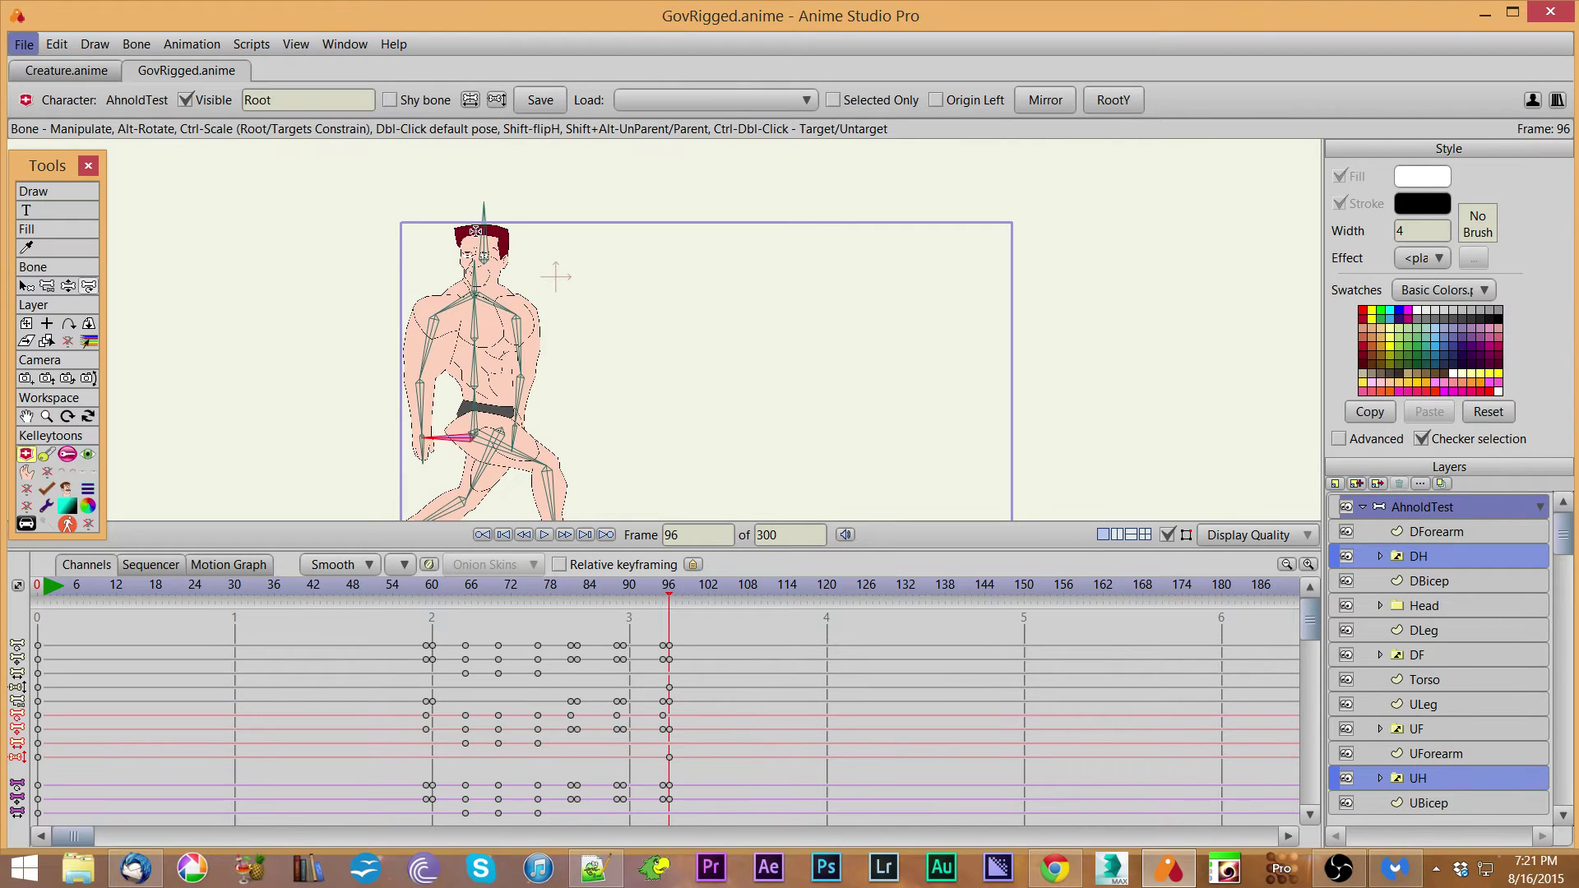
{"action": "left_click", "coordinate": [476, 230]}
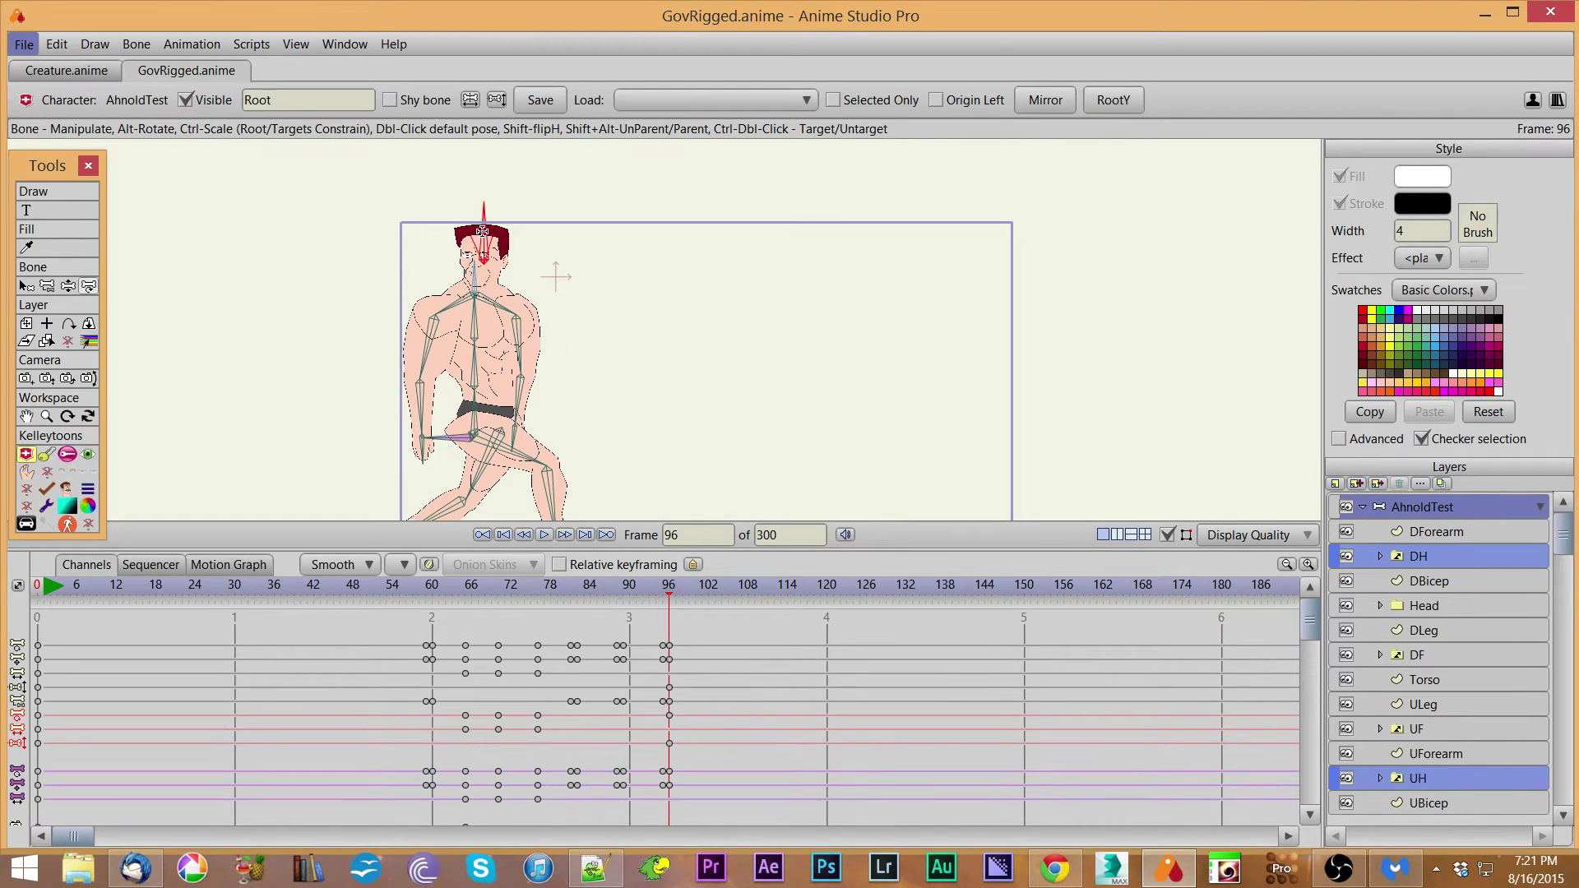
{"action": "left_click", "coordinate": [497, 101]}
{"action": "left_click", "coordinate": [470, 100]}
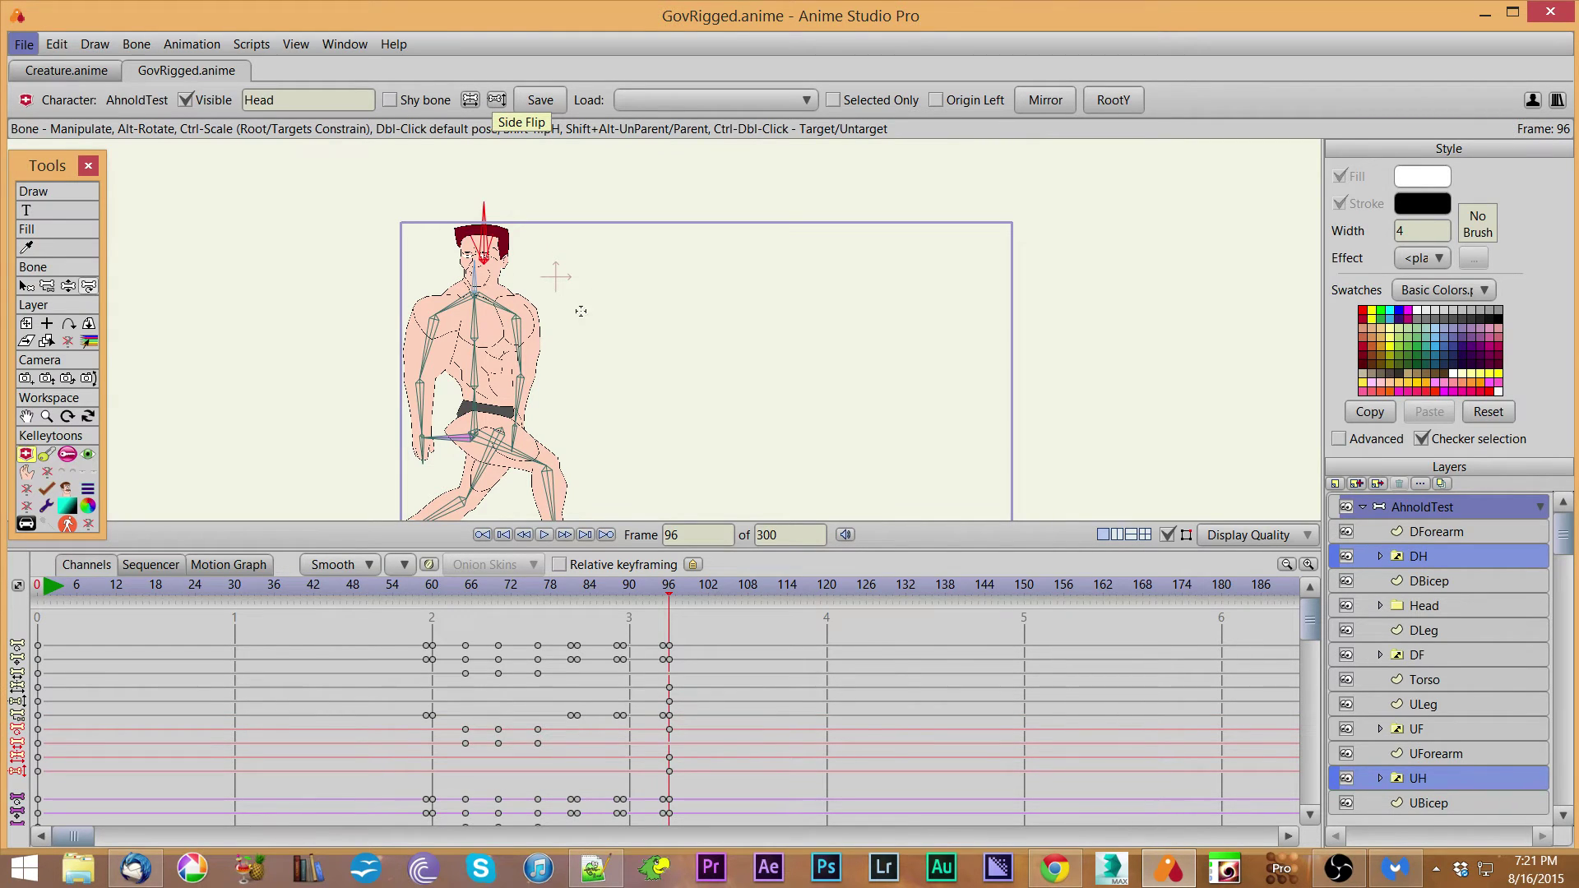
{"action": "left_click_drag", "start_coordinate": [659, 345], "coordinate": [787, 304]}
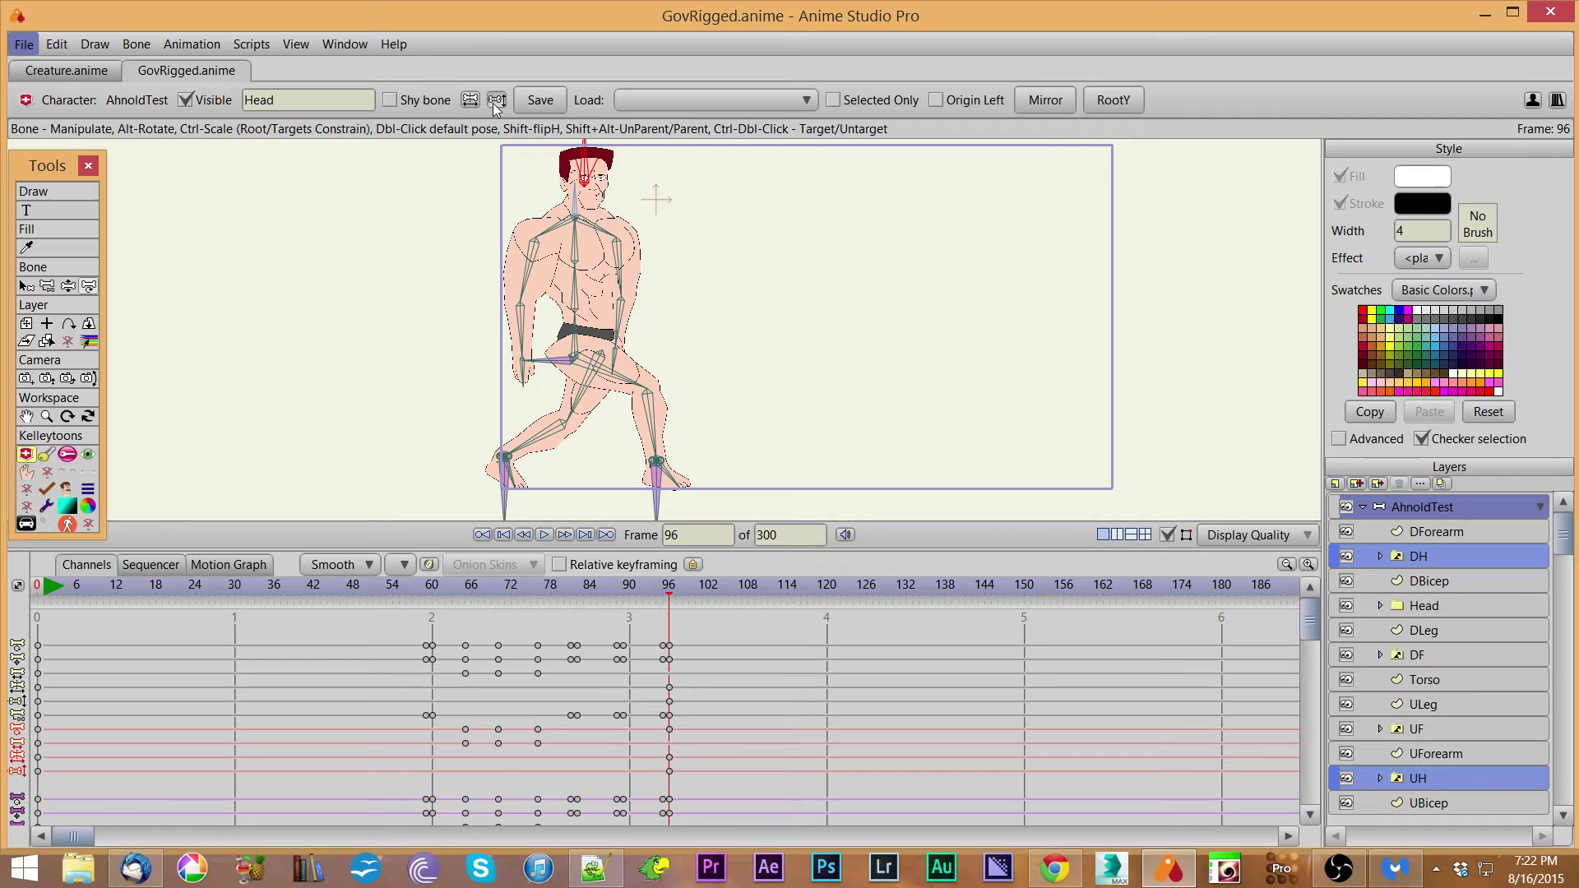
Test the Root bone flip buttons, then delete the keyframes from frames 84 to 96.
{"action": "left_click", "coordinate": [549, 364]}
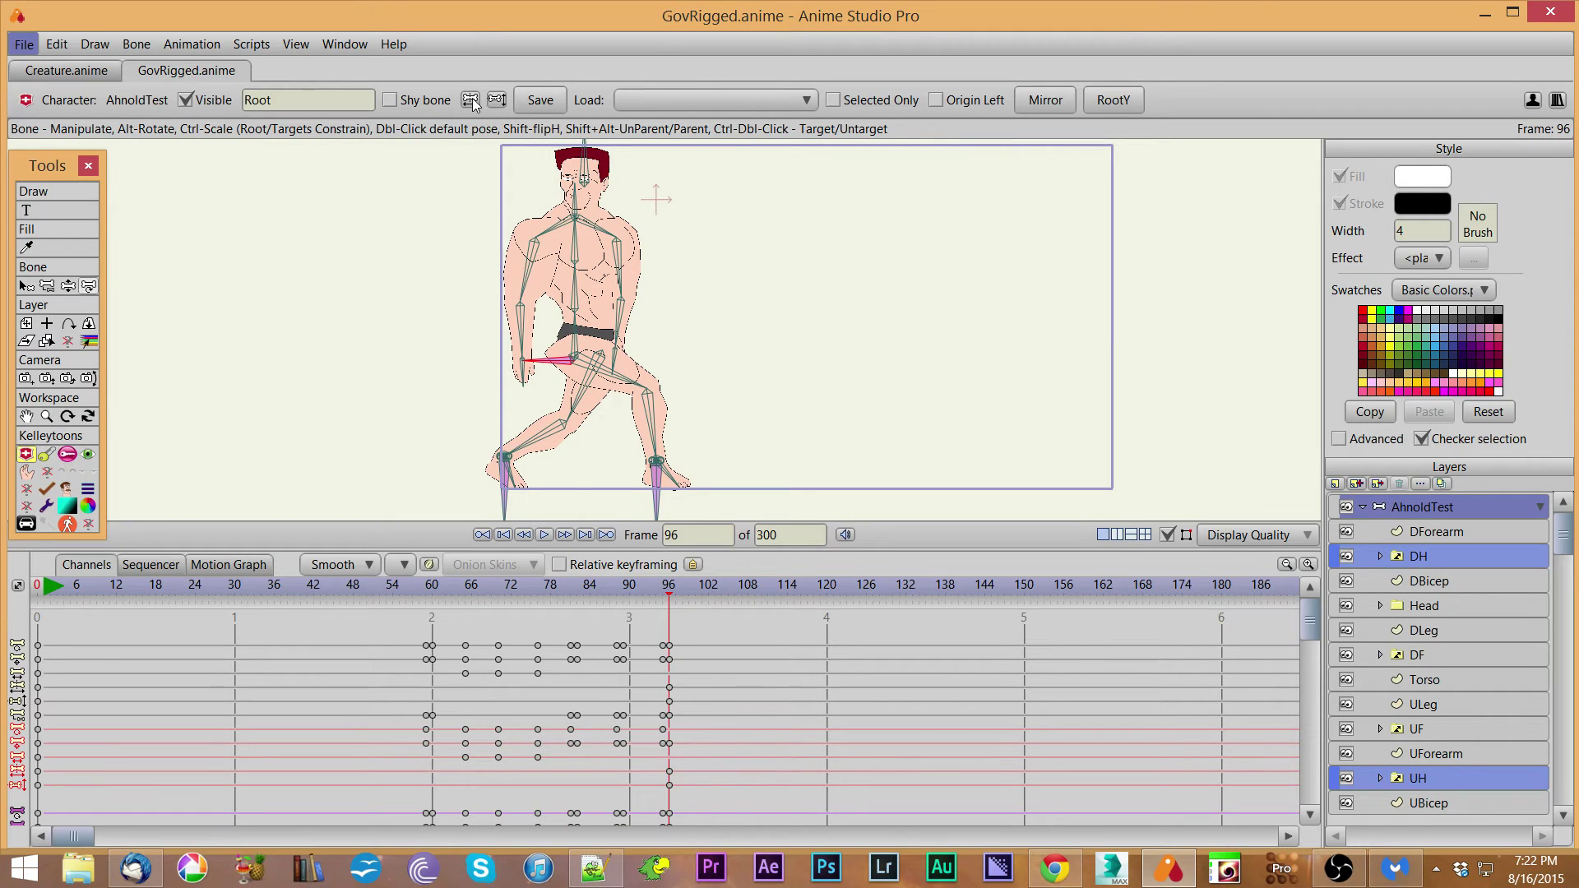
{"action": "left_click", "coordinate": [472, 97]}
{"action": "left_click", "coordinate": [472, 97]}
{"action": "left_click", "coordinate": [502, 100]}
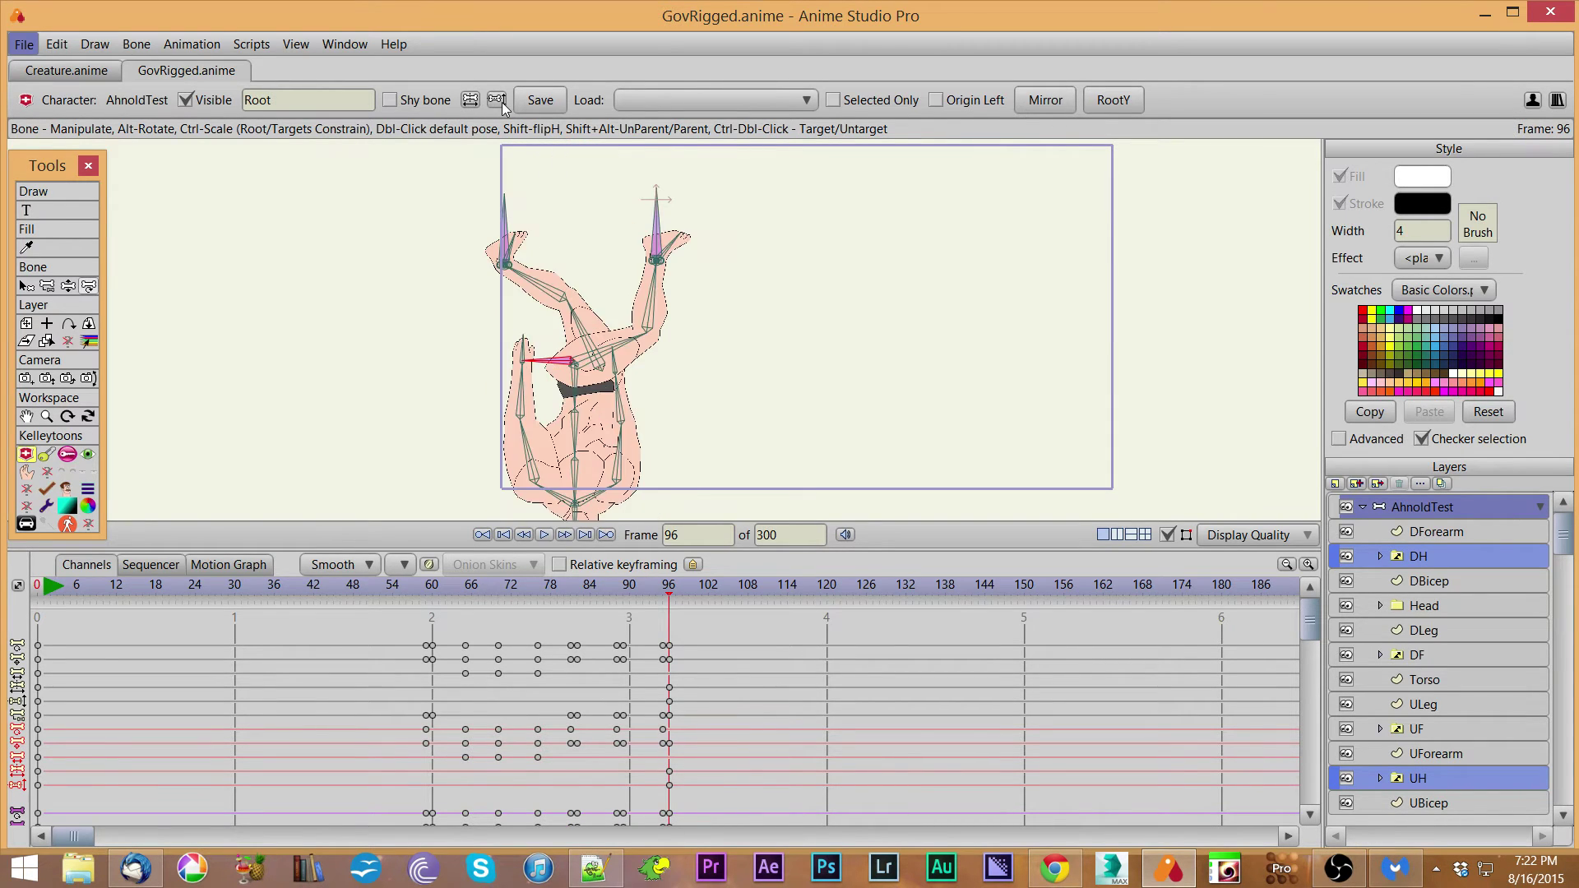
{"action": "left_click", "coordinate": [500, 102]}
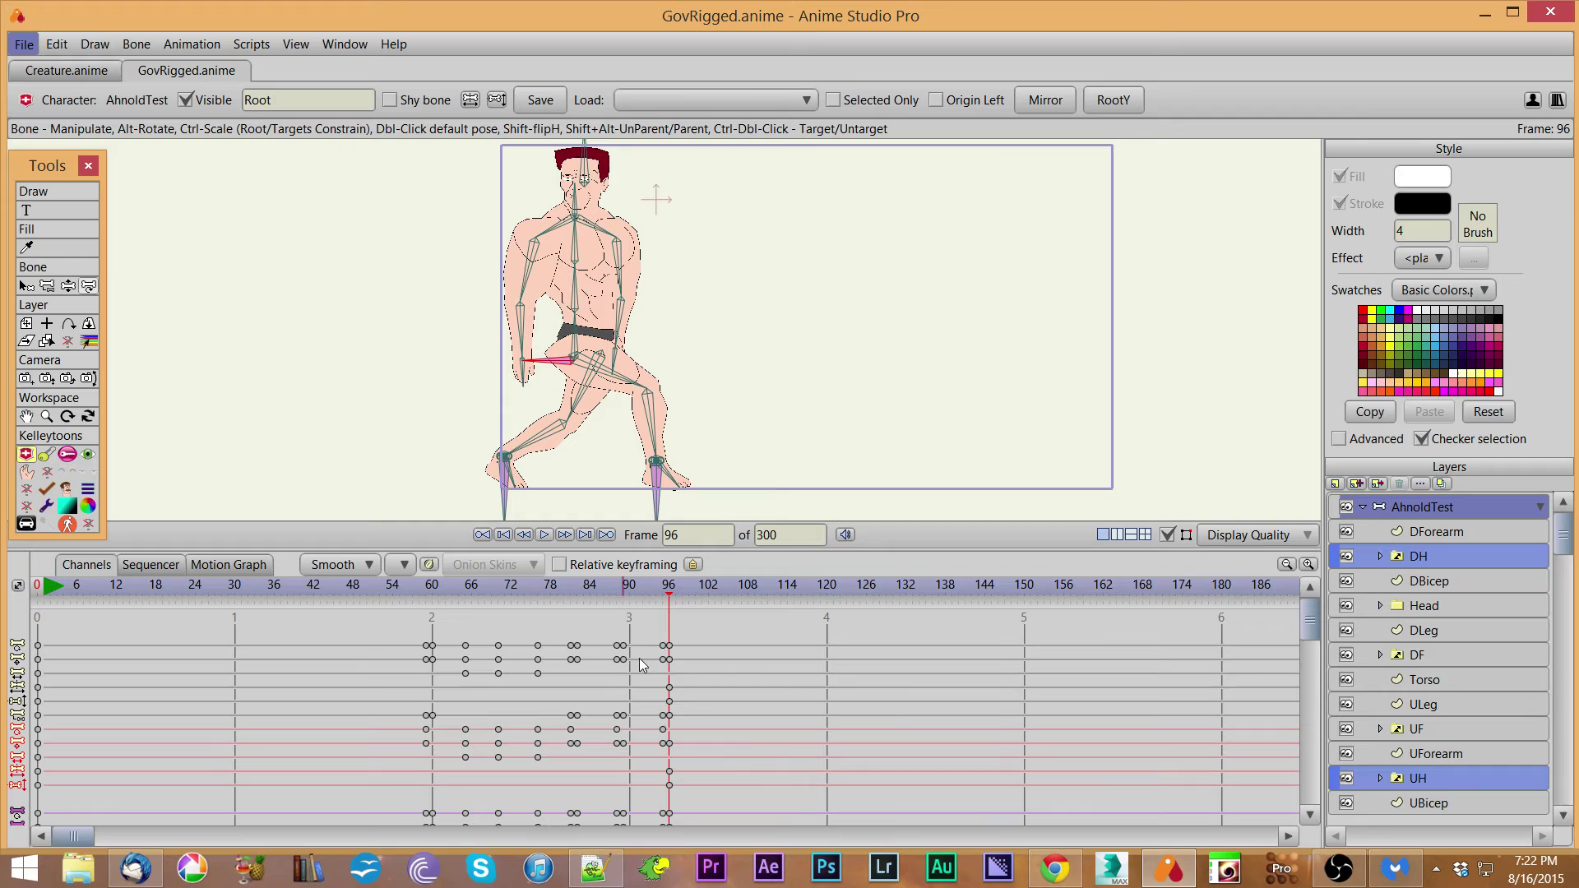
{"action": "left_click_drag", "start_coordinate": [561, 630], "coordinate": [730, 846]}
{"action": "key", "text": "Delete"}
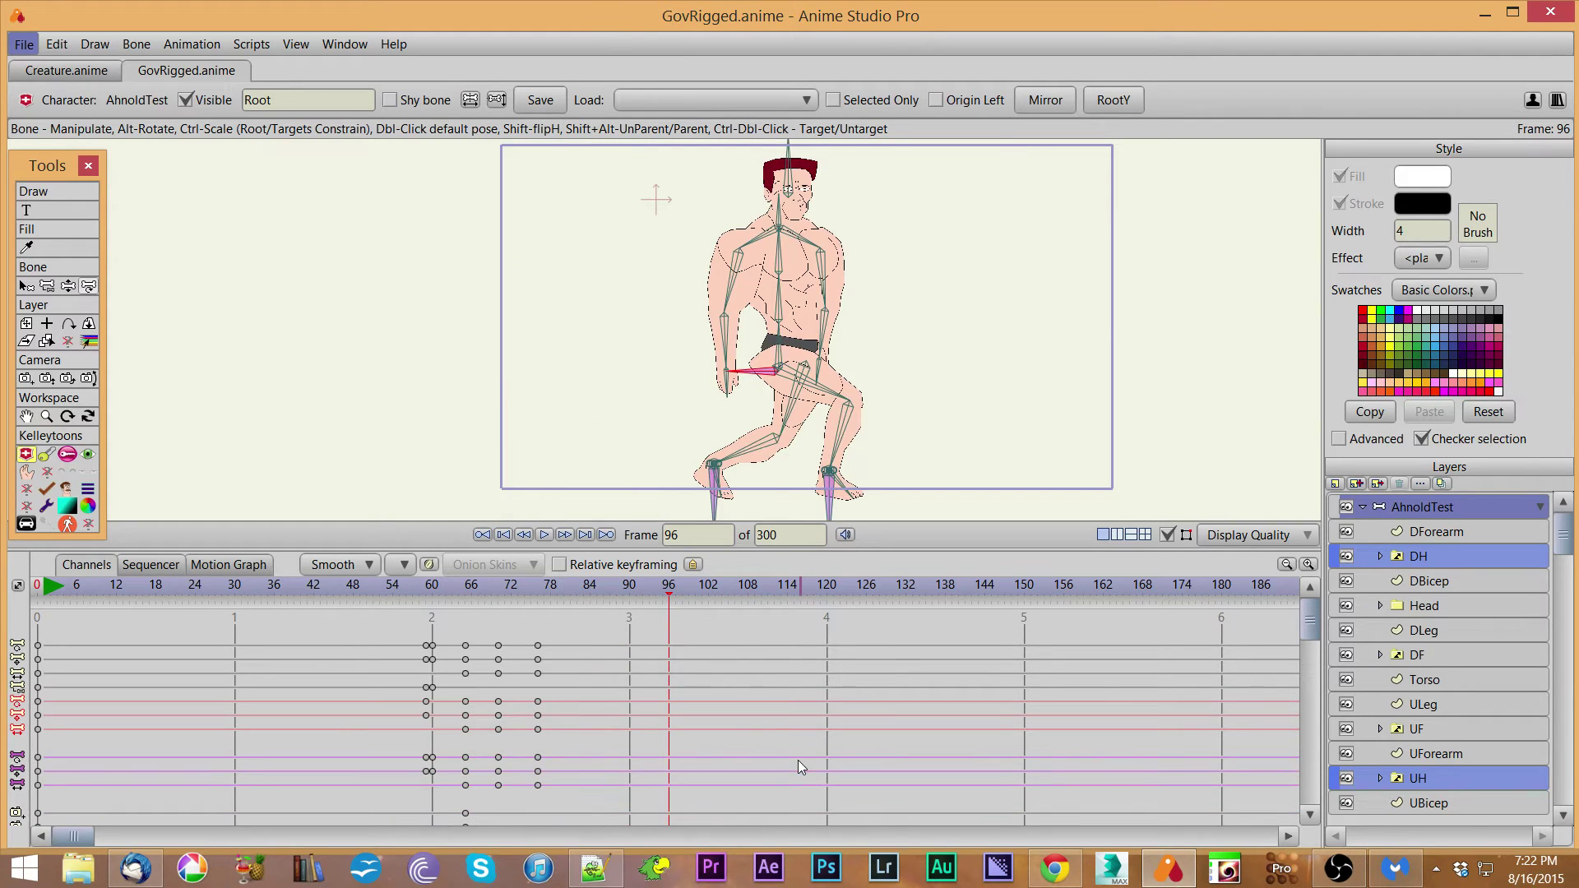
Close GovRigged.anime without saving, reopen it from Open Recent, and scrub back to frame 65.
{"action": "left_click", "coordinate": [129, 70]}
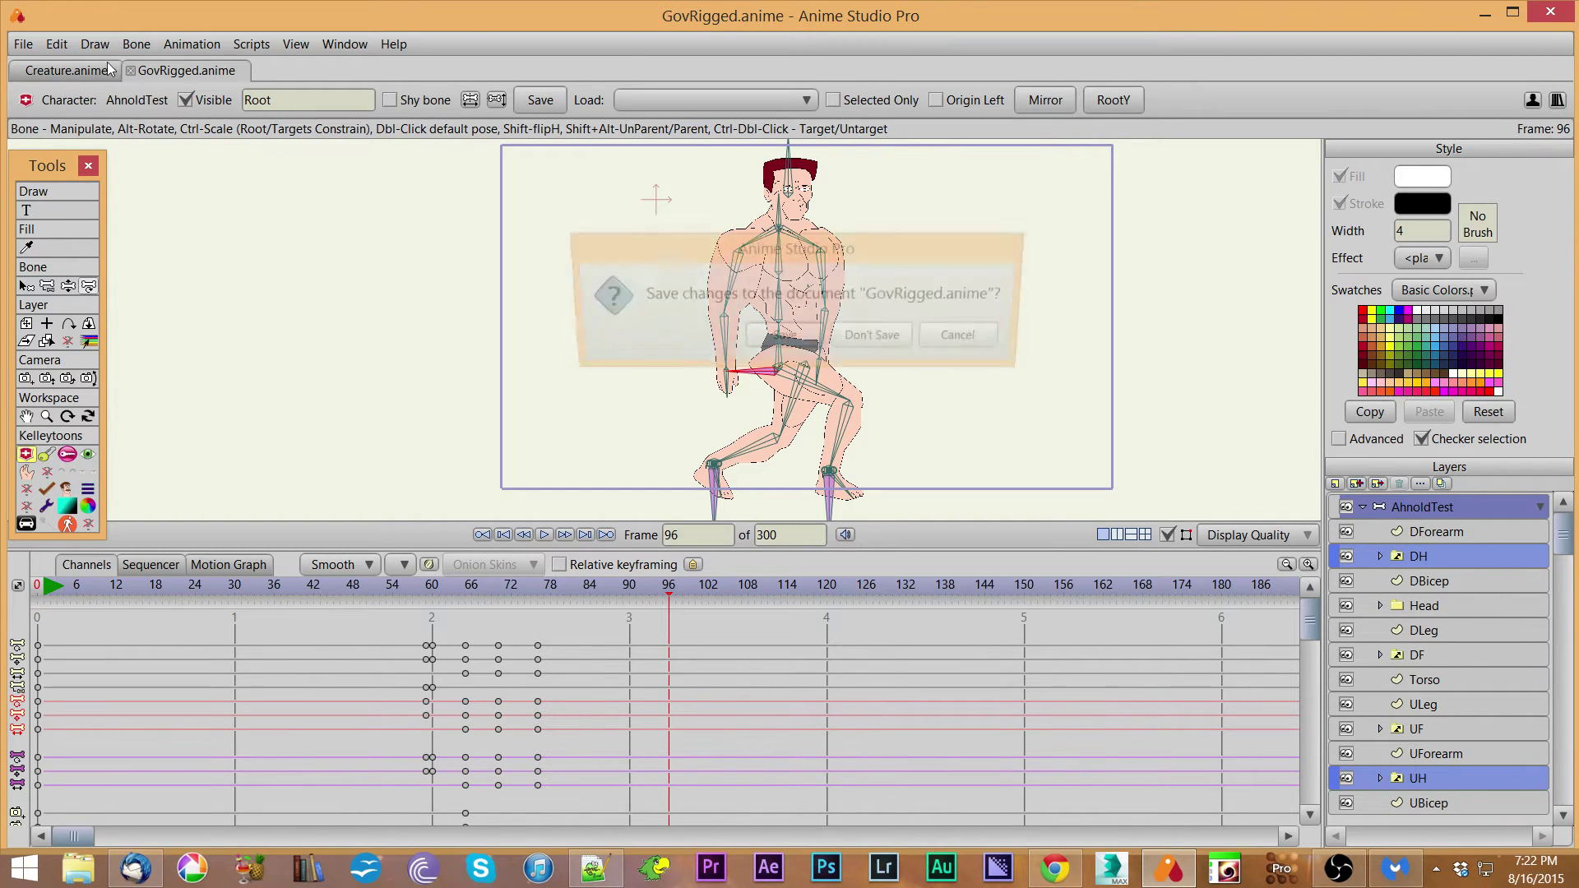
{"action": "left_click", "coordinate": [895, 338]}
{"action": "left_click", "coordinate": [23, 45]}
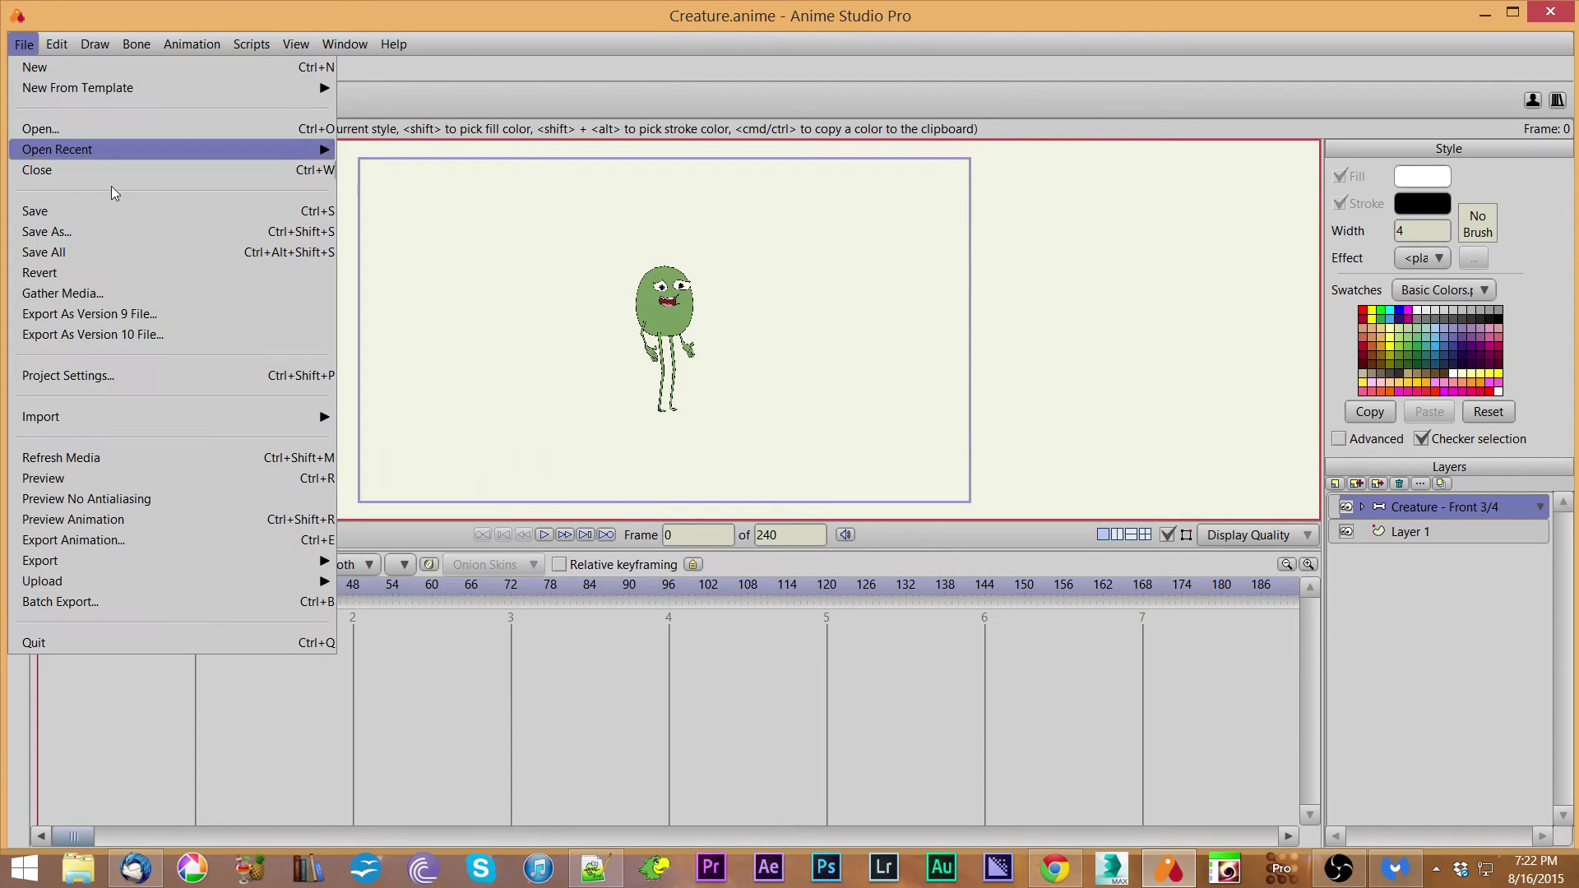
{"action": "mouse_move", "coordinate": [141, 152]}
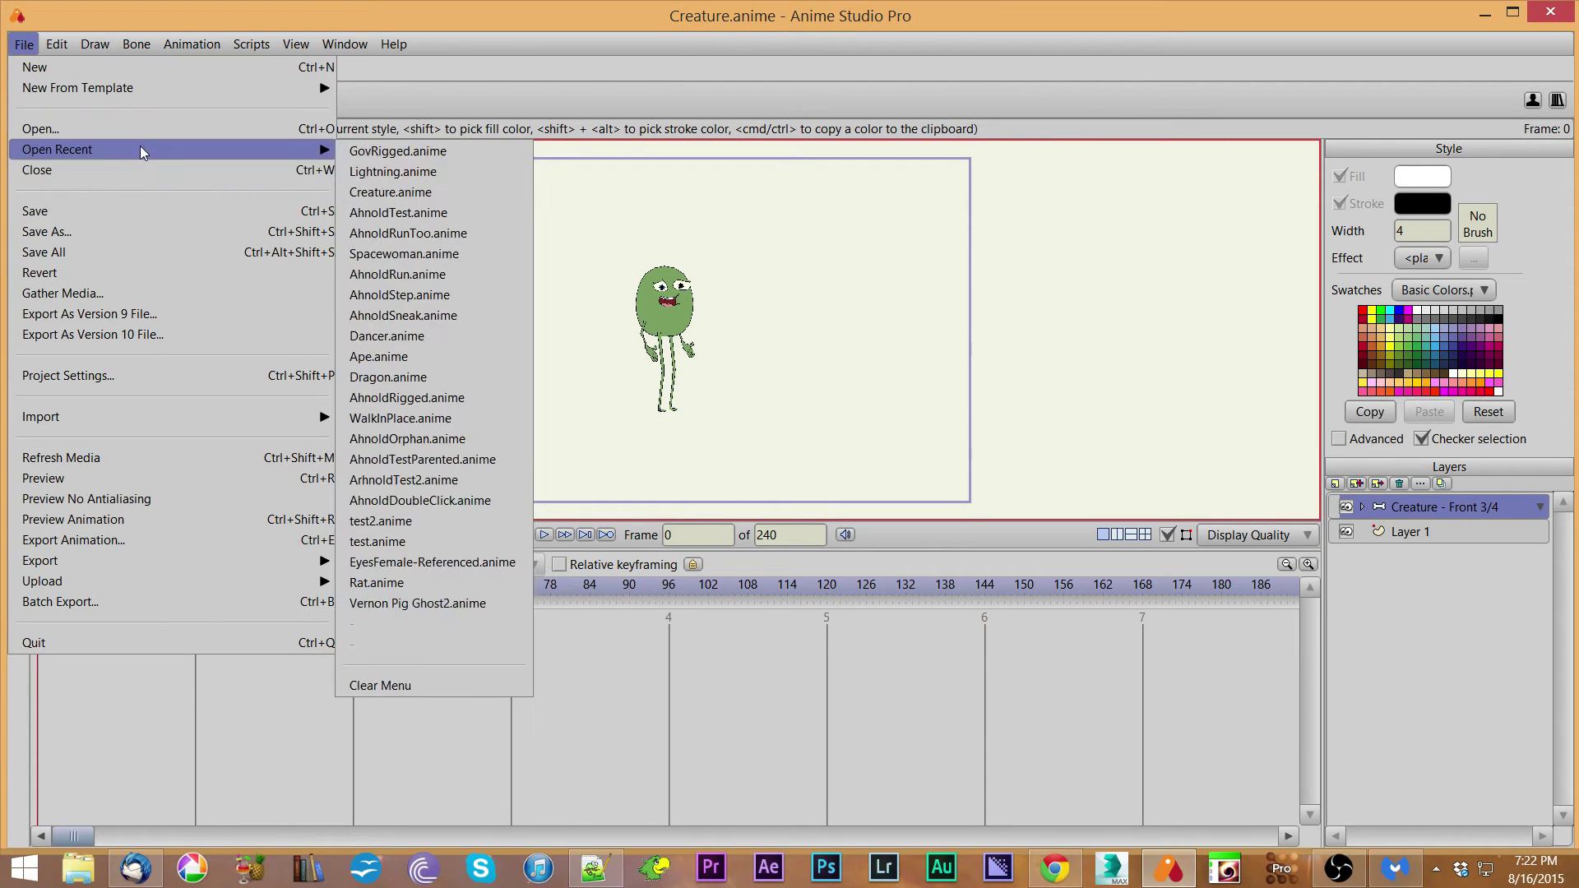
{"action": "left_click", "coordinate": [368, 149]}
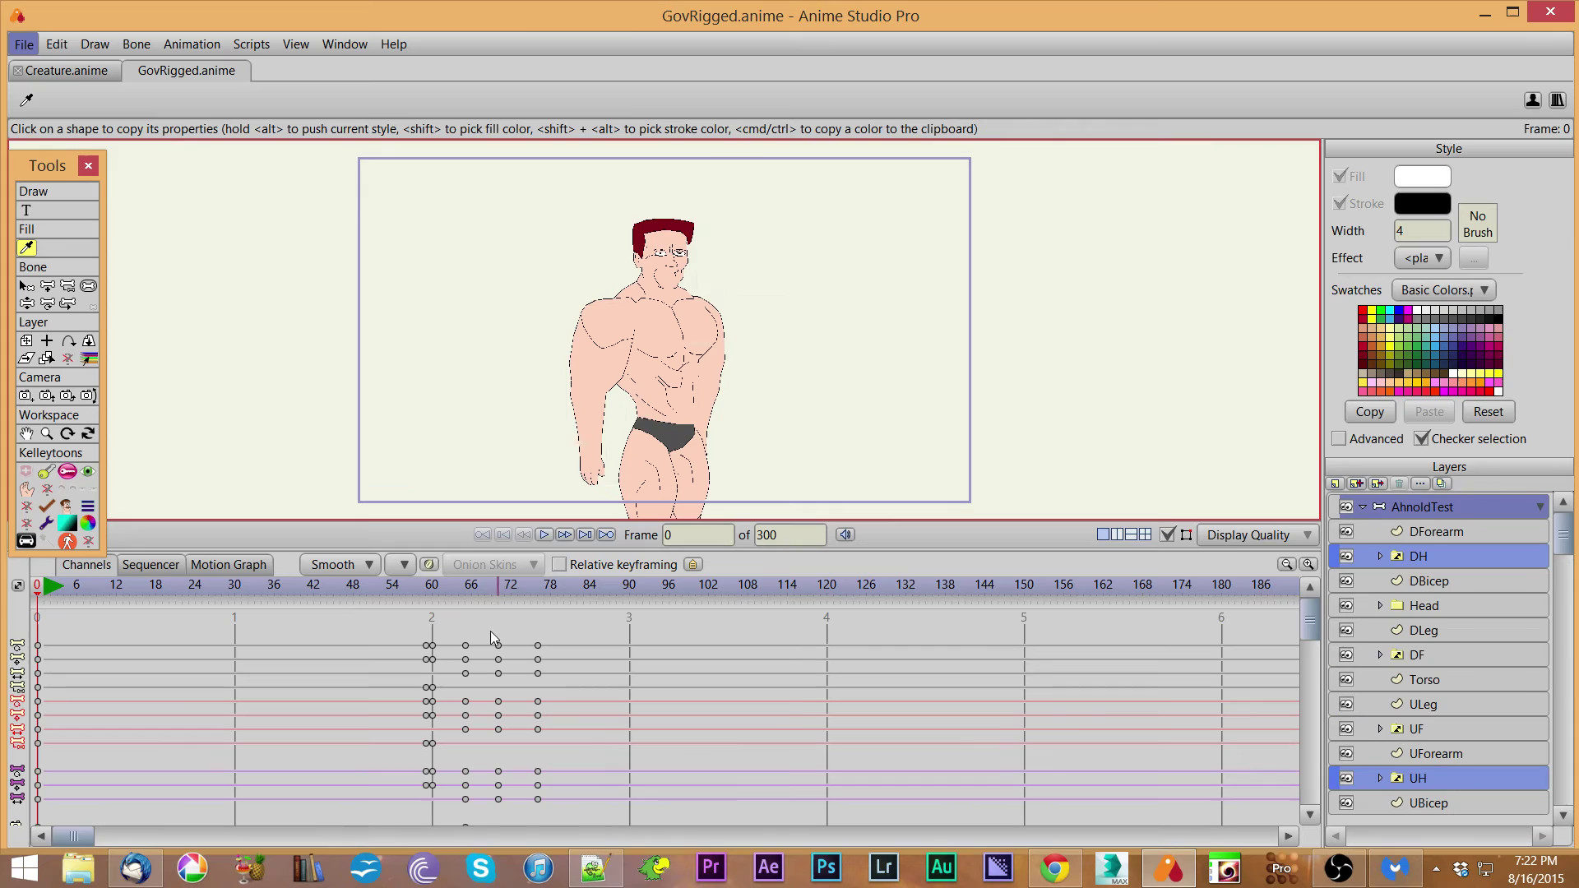
{"action": "mouse_move", "coordinate": [445, 584]}
{"action": "left_mouse_down"}
{"action": "mouse_move", "coordinate": [480, 595]}
{"action": "mouse_move", "coordinate": [464, 601]}
{"action": "left_mouse_up"}
{"action": "left_click_drag", "start_coordinate": [753, 466], "coordinate": [822, 436]}
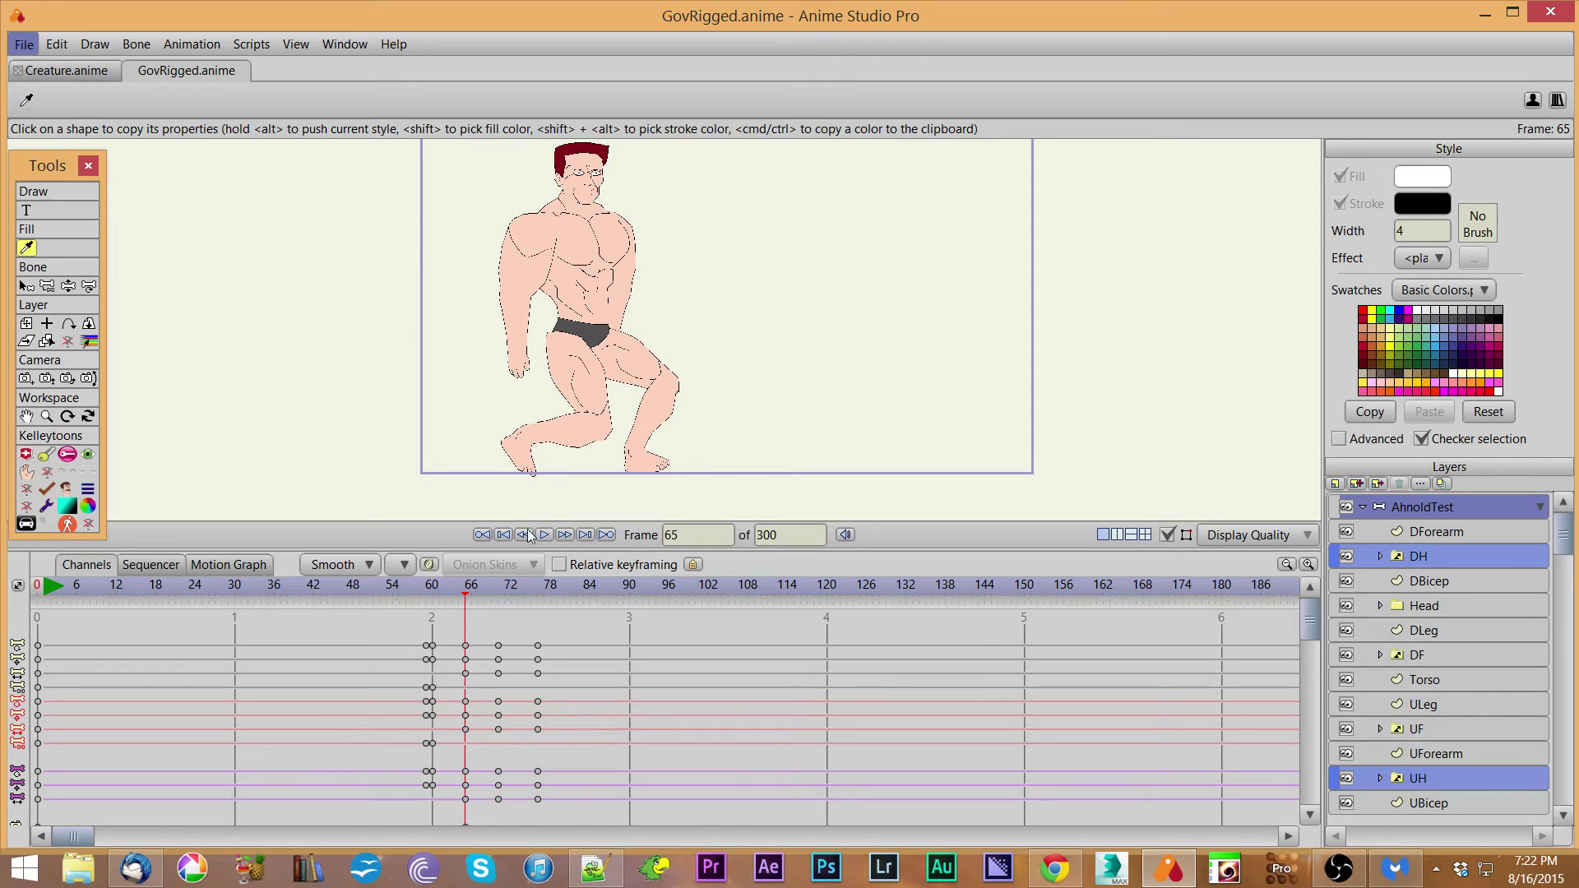
Switch to the Kelleytoons Swiss Army Bones tool and preview the pose at frame 75.
{"action": "left_click", "coordinate": [26, 454]}
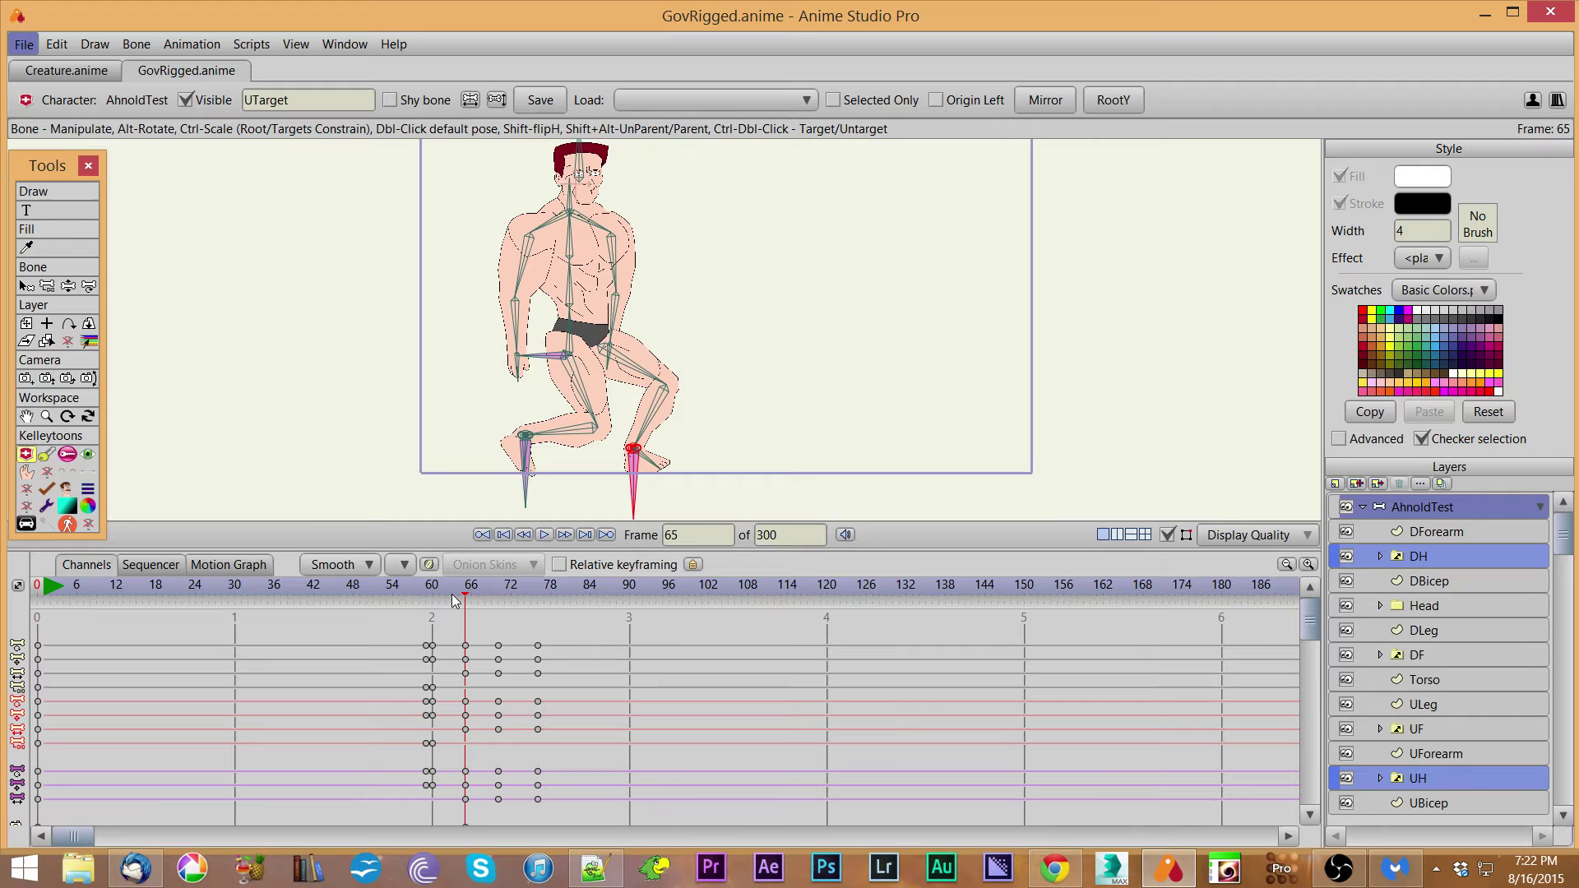
{"action": "mouse_move", "coordinate": [465, 597]}
{"action": "left_mouse_down"}
{"action": "mouse_move", "coordinate": [535, 605]}
{"action": "mouse_move", "coordinate": [471, 612]}
{"action": "mouse_move", "coordinate": [540, 605]}
{"action": "mouse_move", "coordinate": [465, 606]}
{"action": "left_mouse_up"}
Mirror the walk and delete the extra keyframes at frames 84 and 90.
{"action": "left_click", "coordinate": [1053, 100]}
{"action": "left_click", "coordinate": [538, 596]}
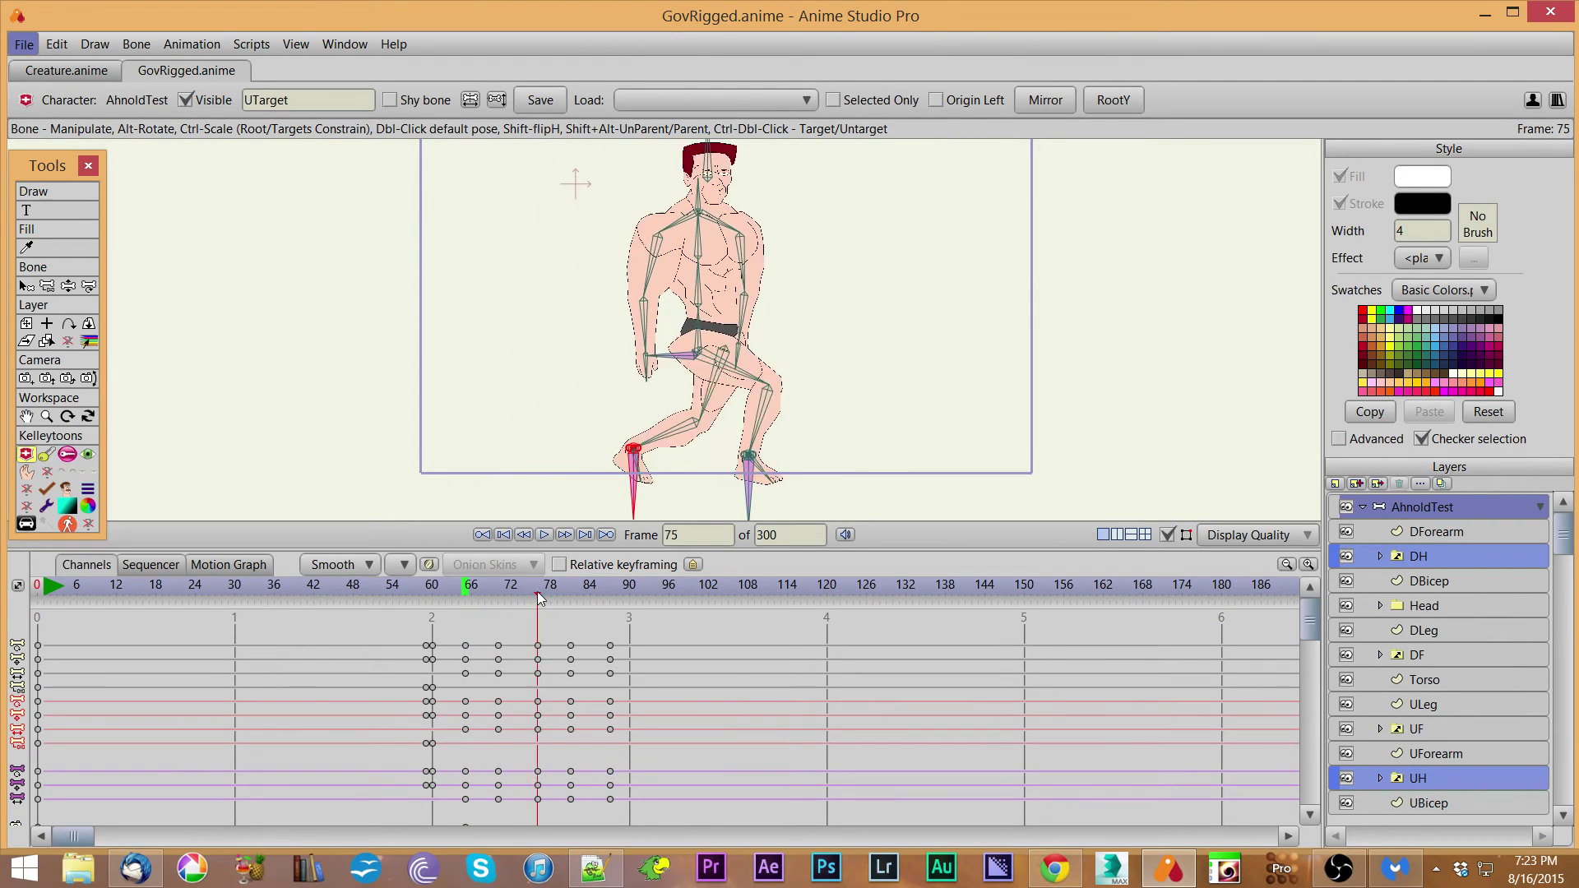
{"action": "left_click_drag", "start_coordinate": [539, 599], "coordinate": [470, 615]}
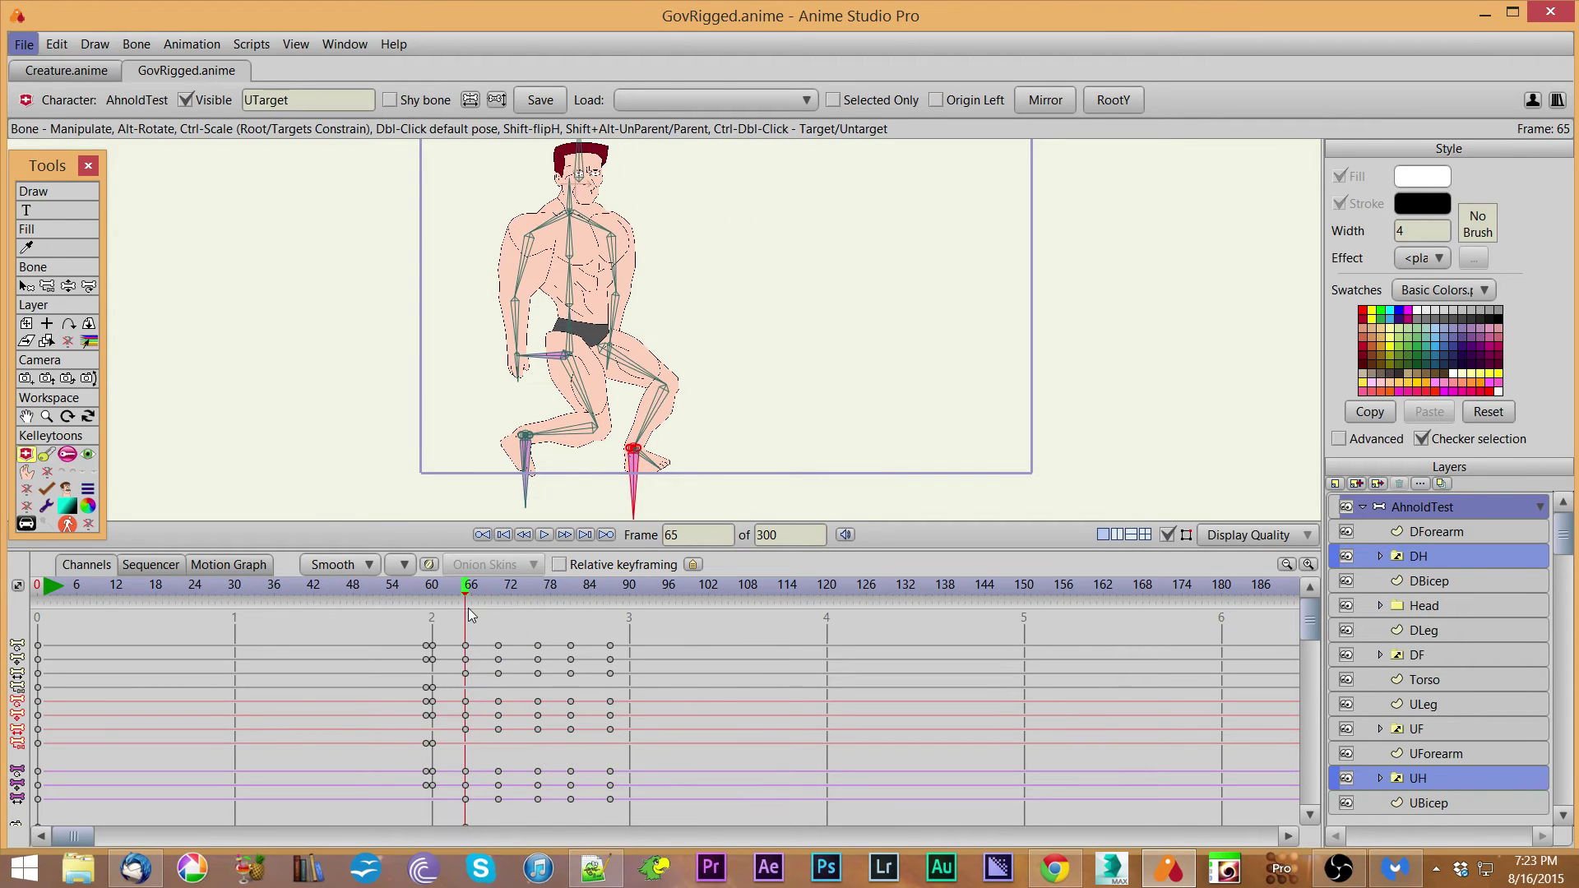
{"action": "left_click_drag", "start_coordinate": [585, 714], "coordinate": [656, 822]}
{"action": "key", "text": "Delete"}
Check the pose around frame 75, then start saving the walk animation to a data file.
{"action": "left_click", "coordinate": [538, 592]}
{"action": "left_click_drag", "start_coordinate": [541, 594], "coordinate": [465, 619]}
{"action": "left_click", "coordinate": [542, 100]}
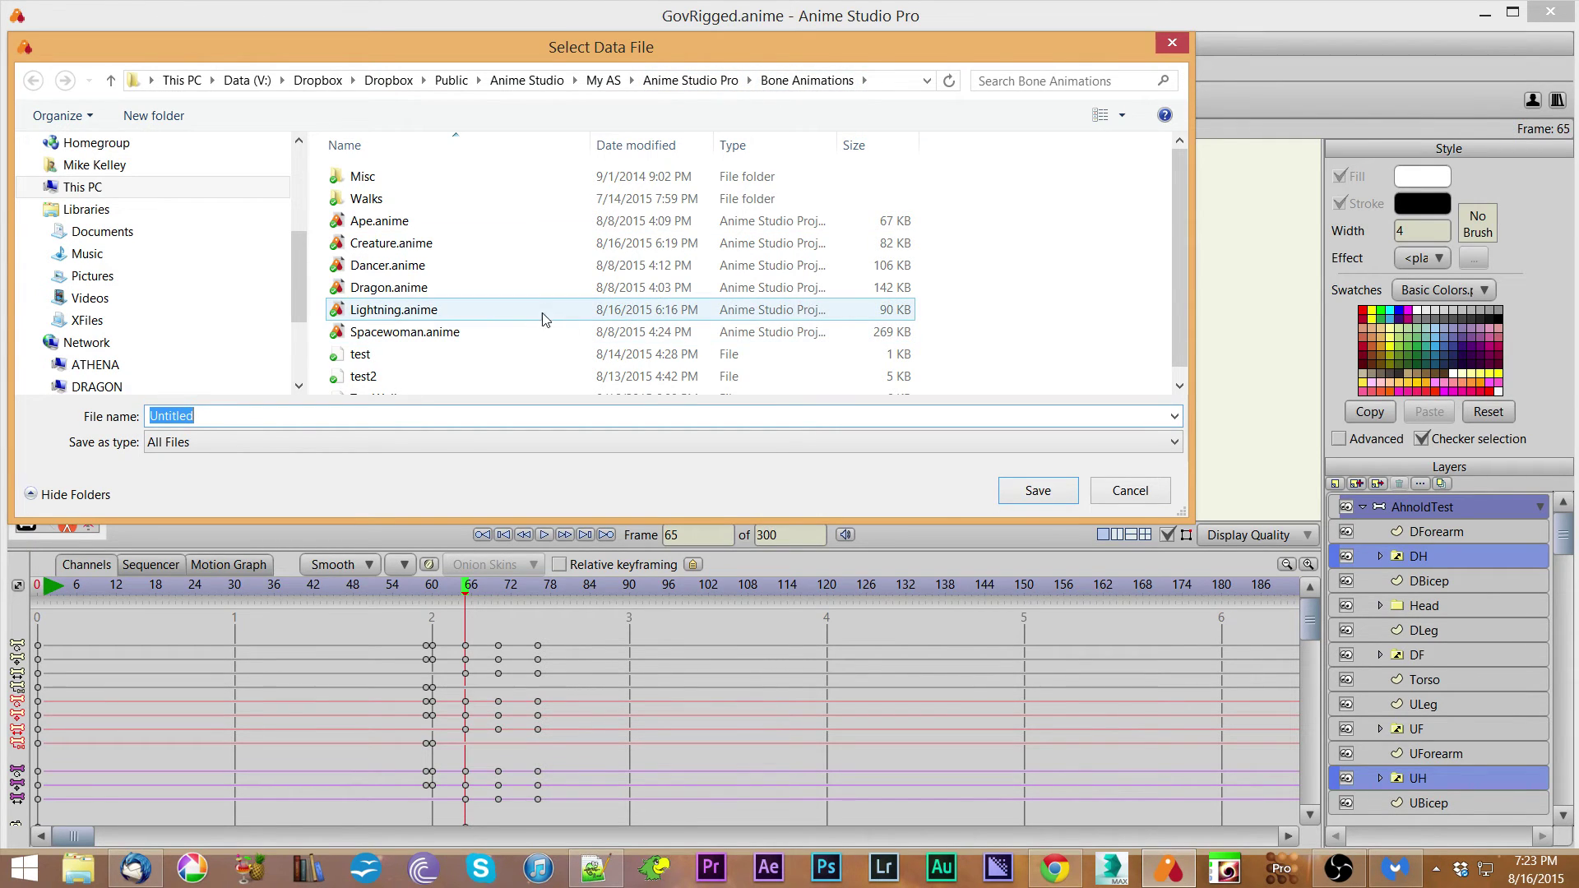
Scroll the Bone Animations file list and cancel without choosing a file name.
{"action": "scroll", "coordinate": [1177, 197], "scroll_direction": "down", "scroll_amount": 1}
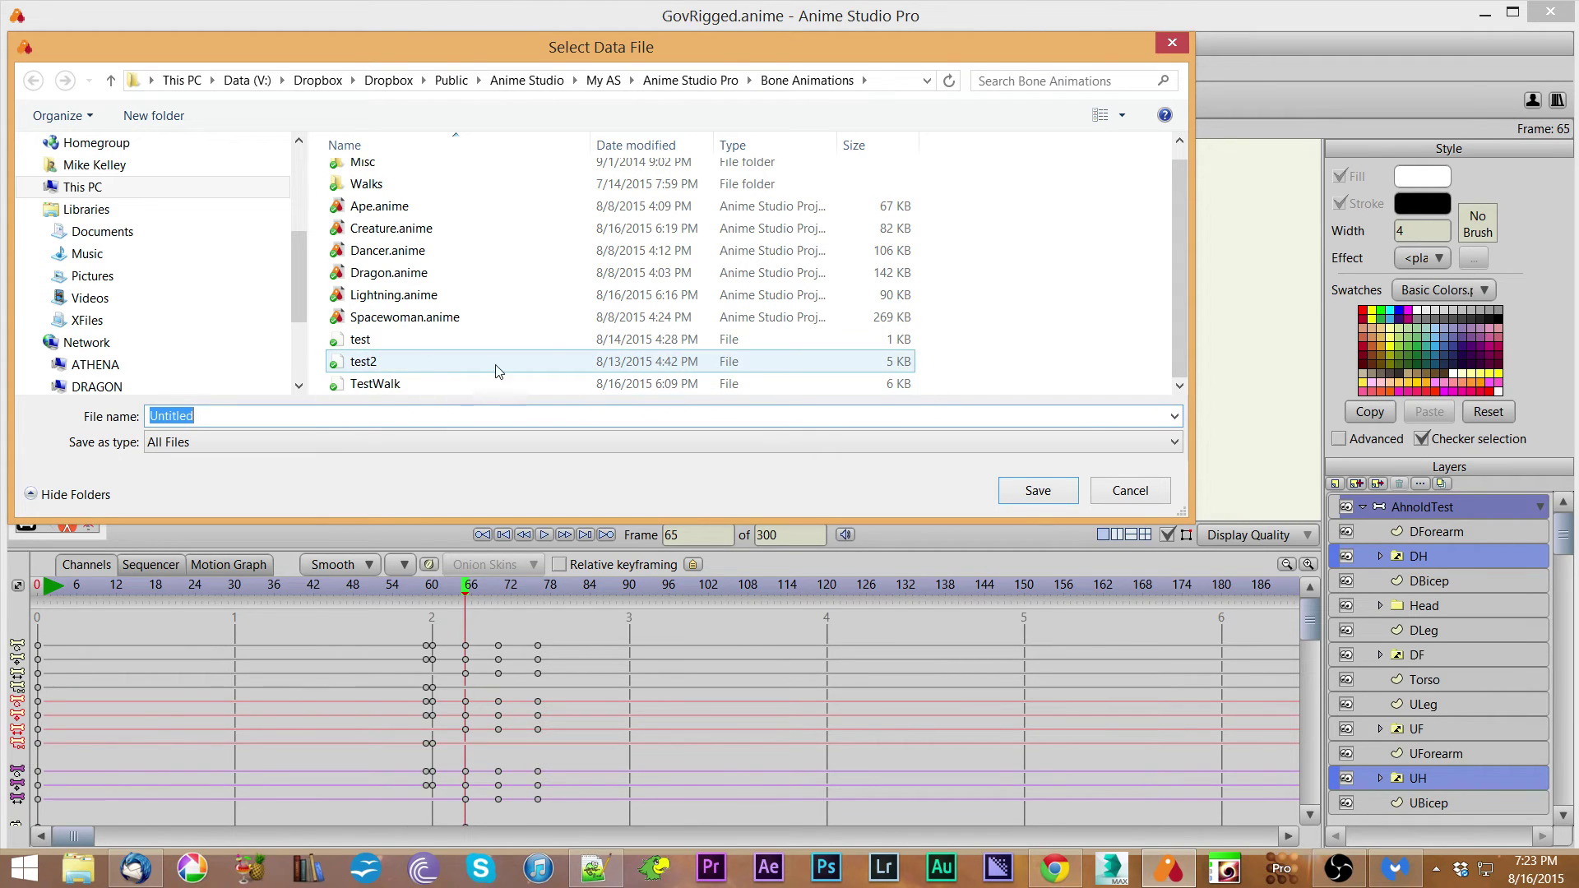
{"action": "left_click", "coordinate": [1137, 490]}
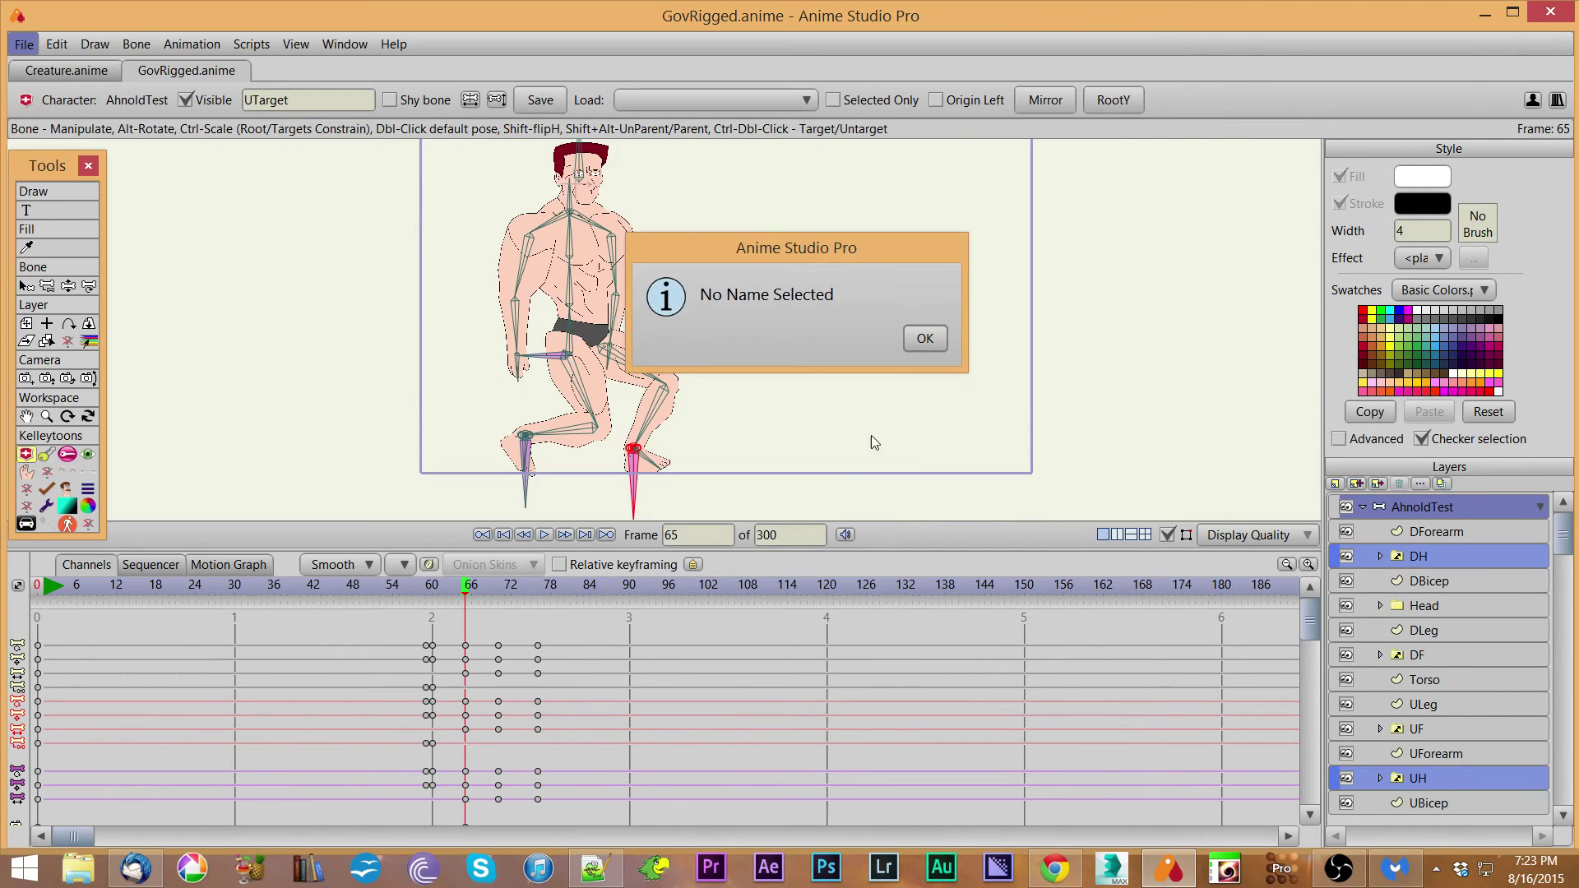
Dismiss the no-name message, select the Root bone, and delete the walk keyframes from frames 66–90.
{"action": "left_click", "coordinate": [924, 338]}
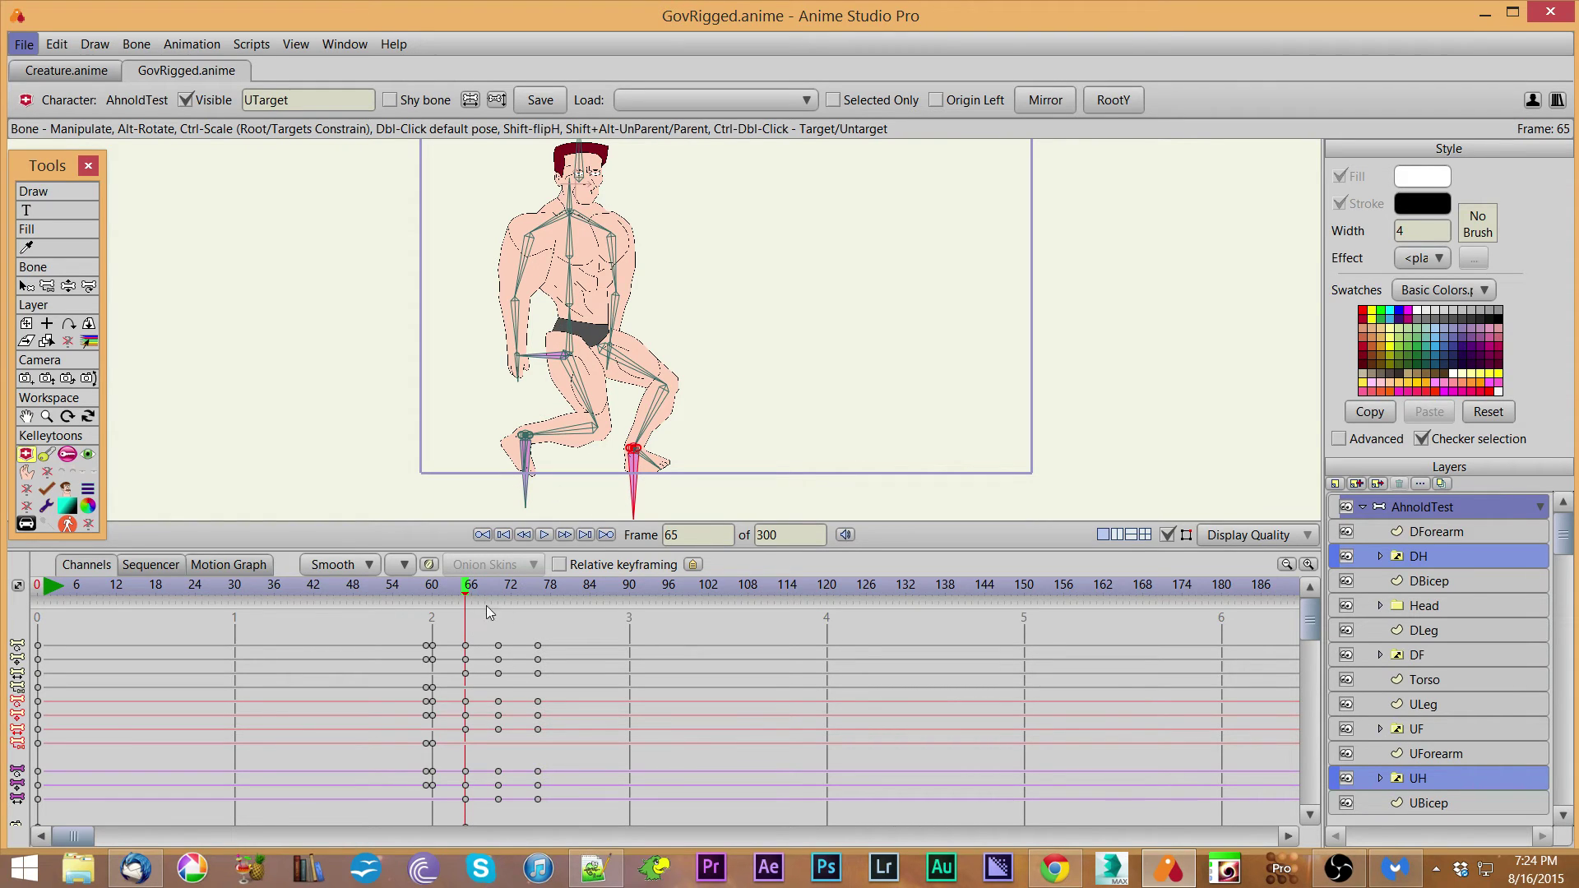
{"action": "left_click_drag", "start_coordinate": [465, 594], "coordinate": [630, 608]}
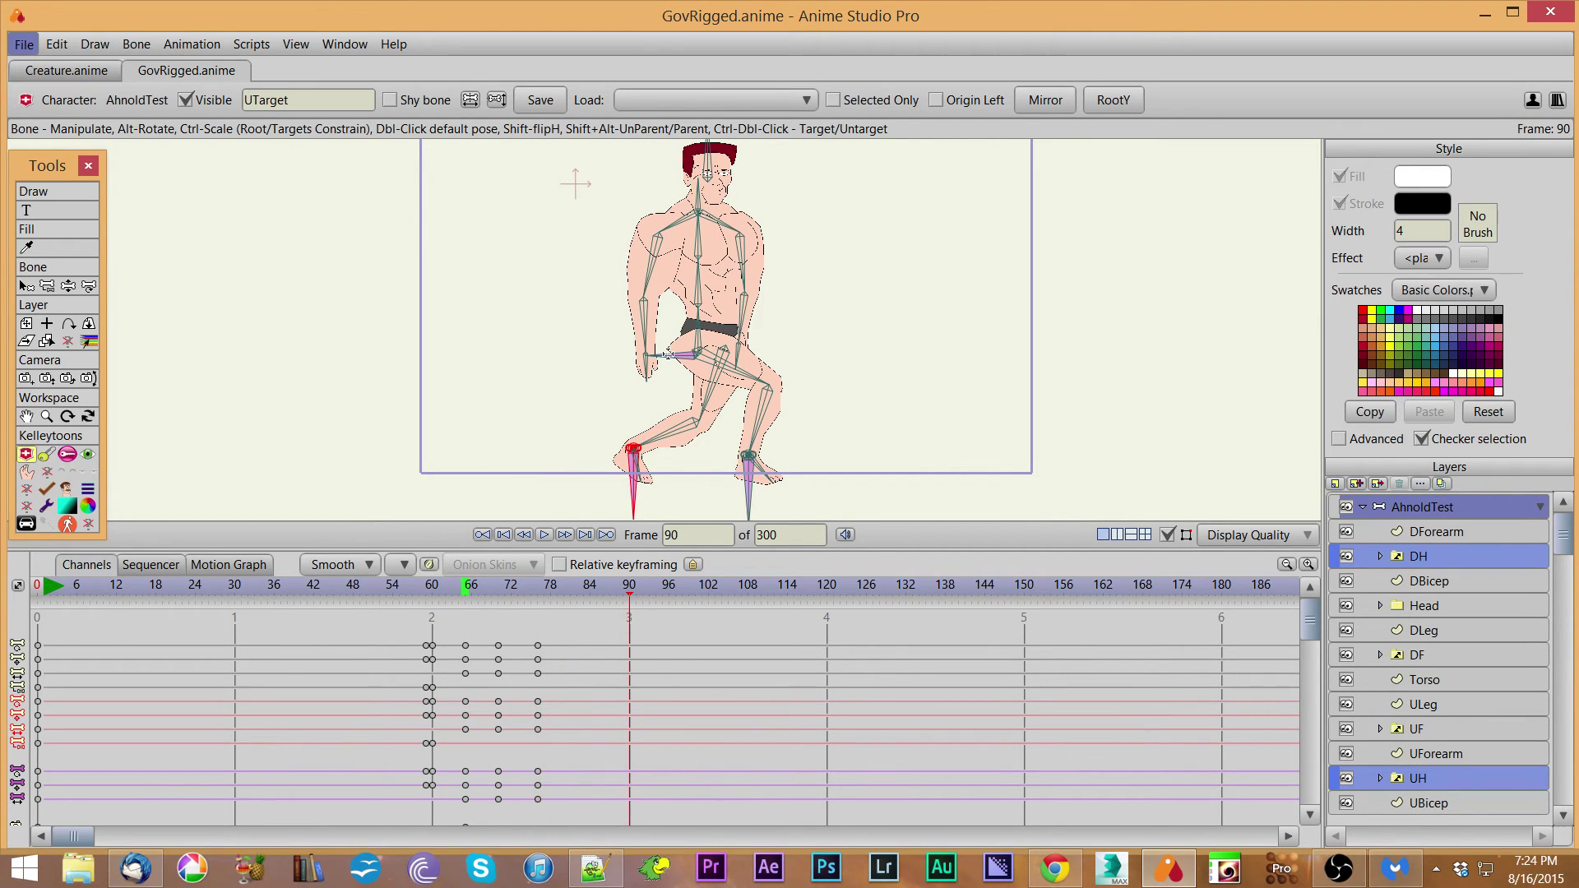
{"action": "left_click", "coordinate": [667, 354]}
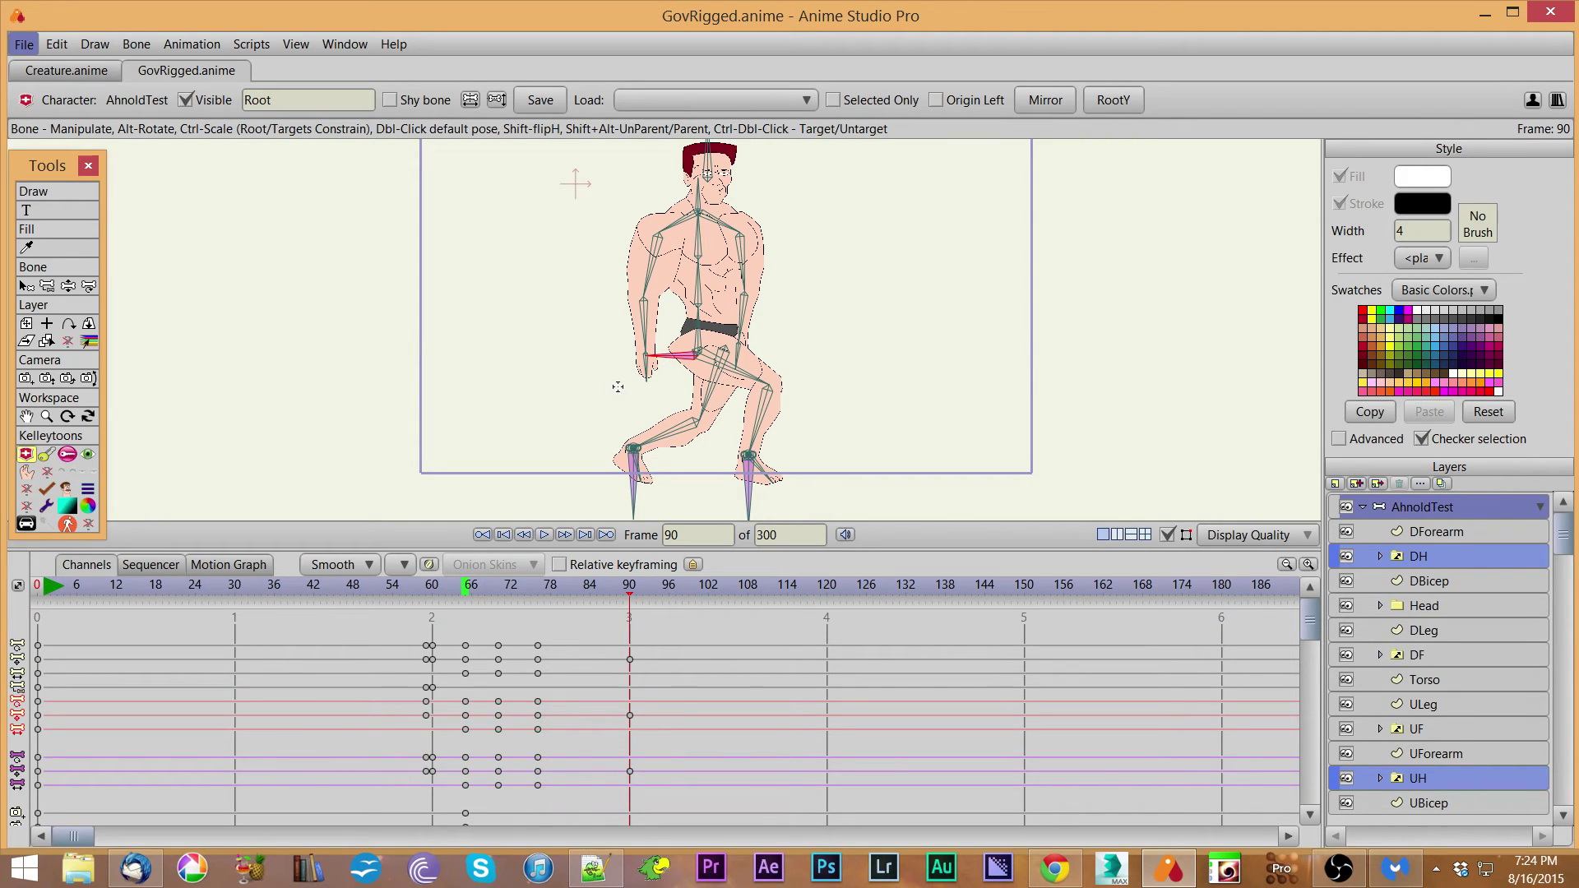
{"action": "left_click_drag", "start_coordinate": [467, 627], "coordinate": [681, 843]}
{"action": "left_click_drag", "start_coordinate": [451, 630], "coordinate": [676, 834]}
{"action": "key", "text": "Delete"}
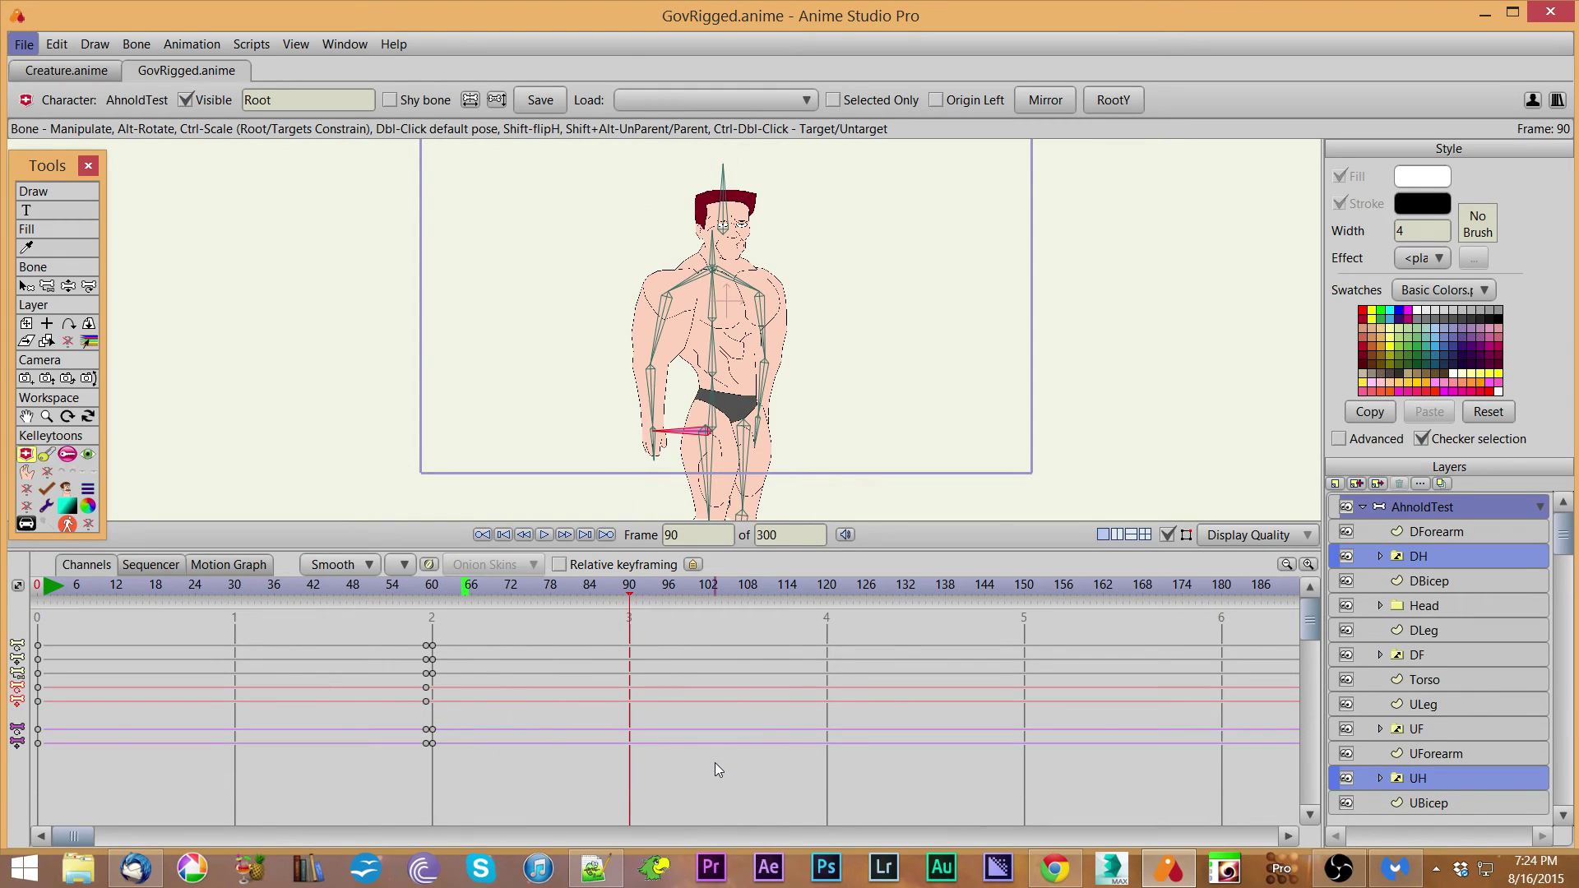
{"action": "left_click_drag", "start_coordinate": [610, 441], "coordinate": [508, 276]}
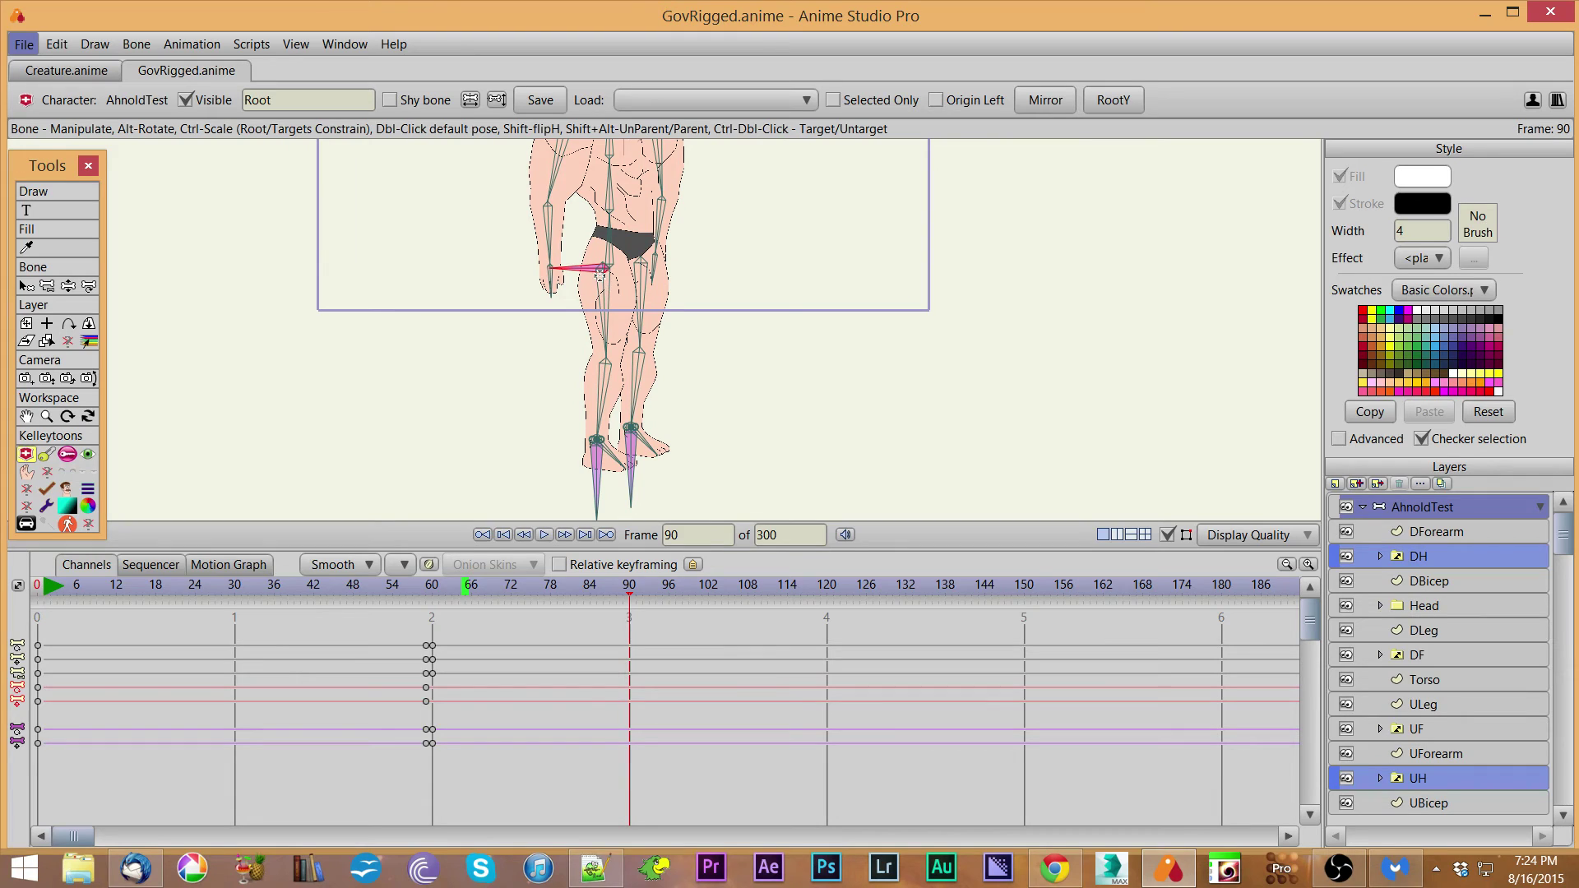
At frame 65, load the TestWalk animation onto the muscleman and close the Lua Console.
{"action": "left_click", "coordinate": [465, 600]}
{"action": "left_click", "coordinate": [715, 100]}
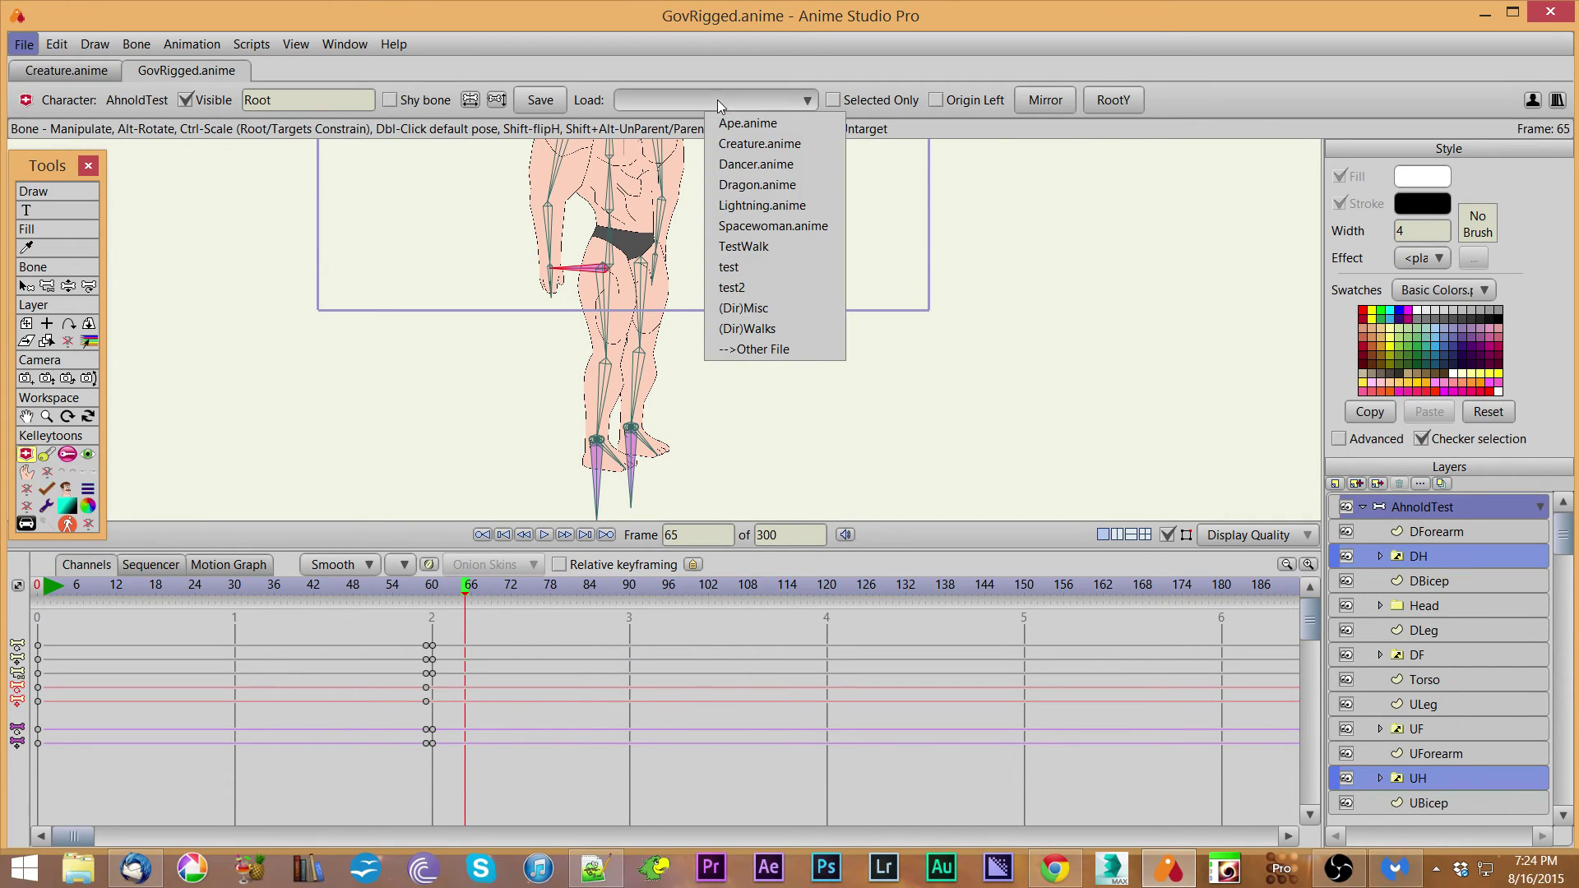
{"action": "left_click", "coordinate": [794, 244]}
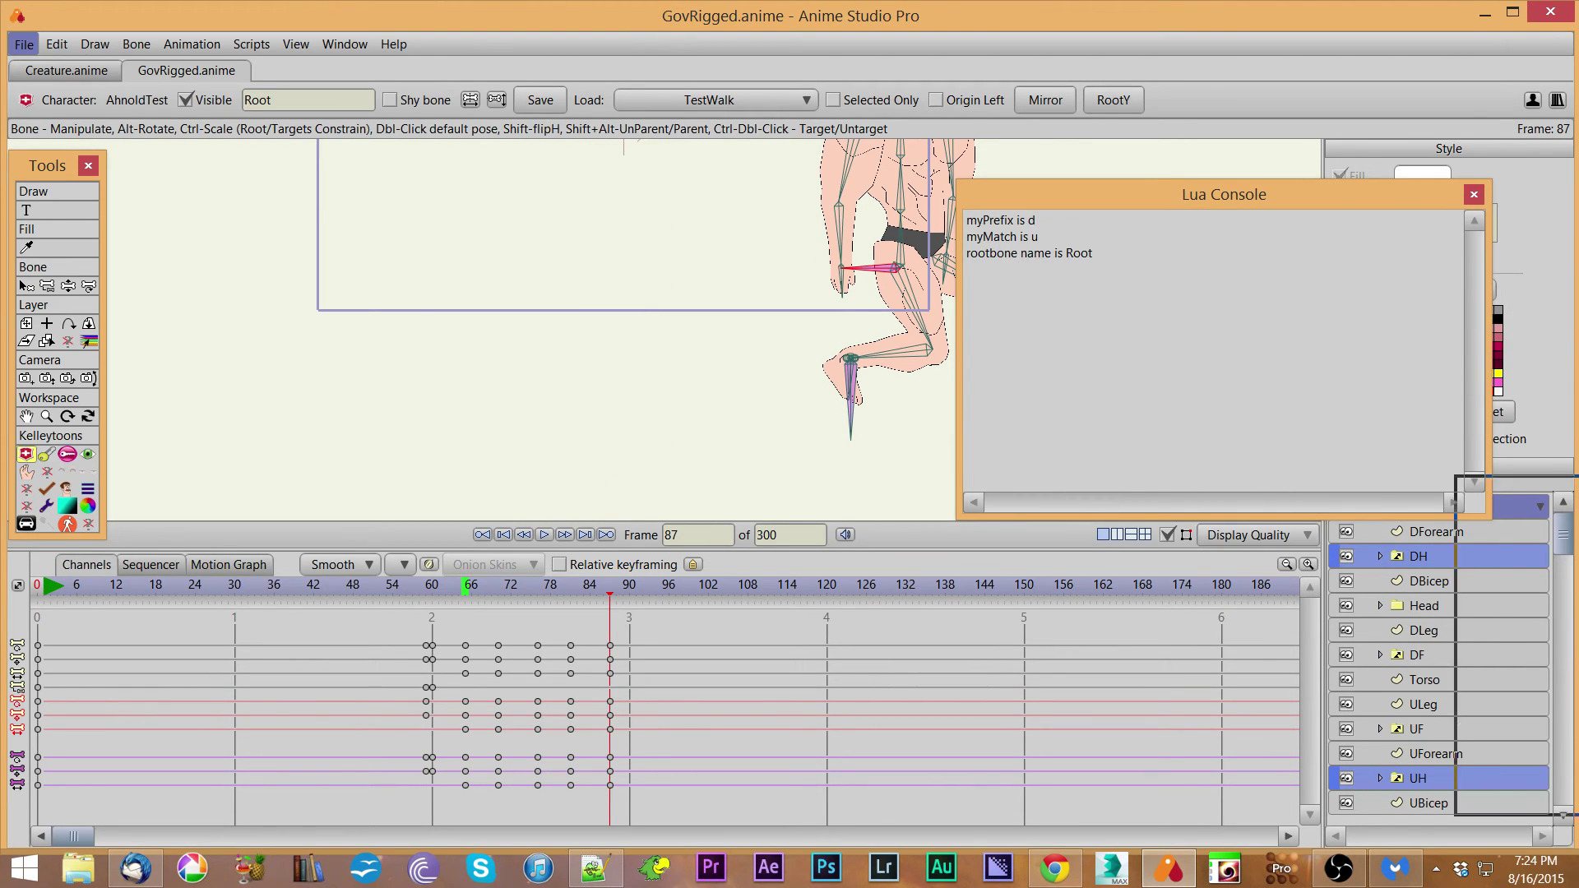
{"action": "left_click", "coordinate": [1474, 194]}
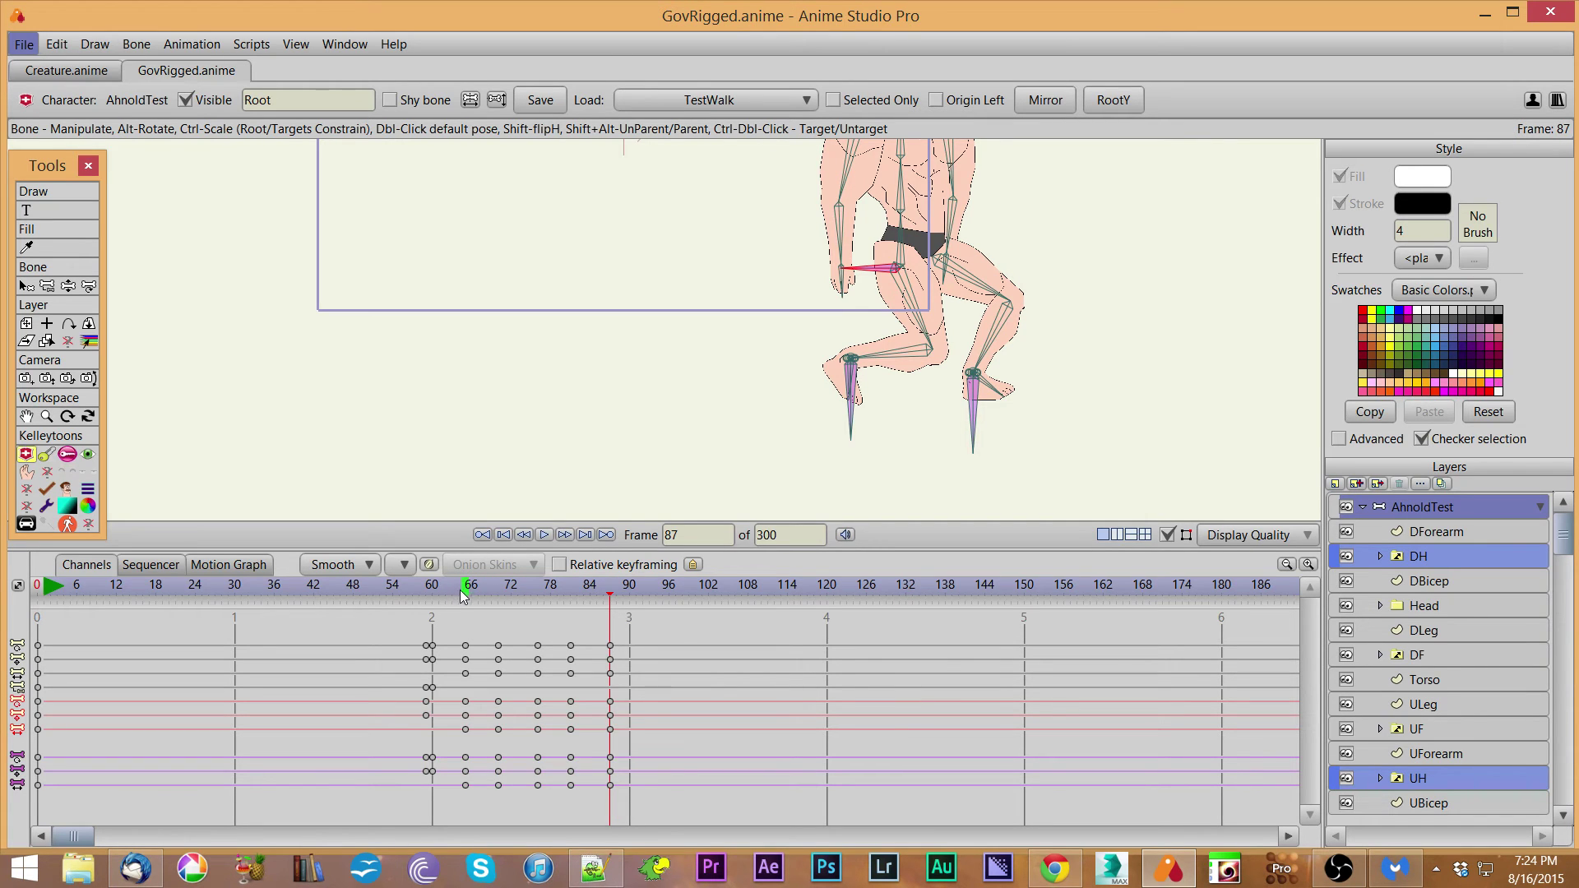
{"action": "left_click_drag", "start_coordinate": [460, 589], "coordinate": [609, 603]}
{"action": "left_click", "coordinate": [783, 97]}
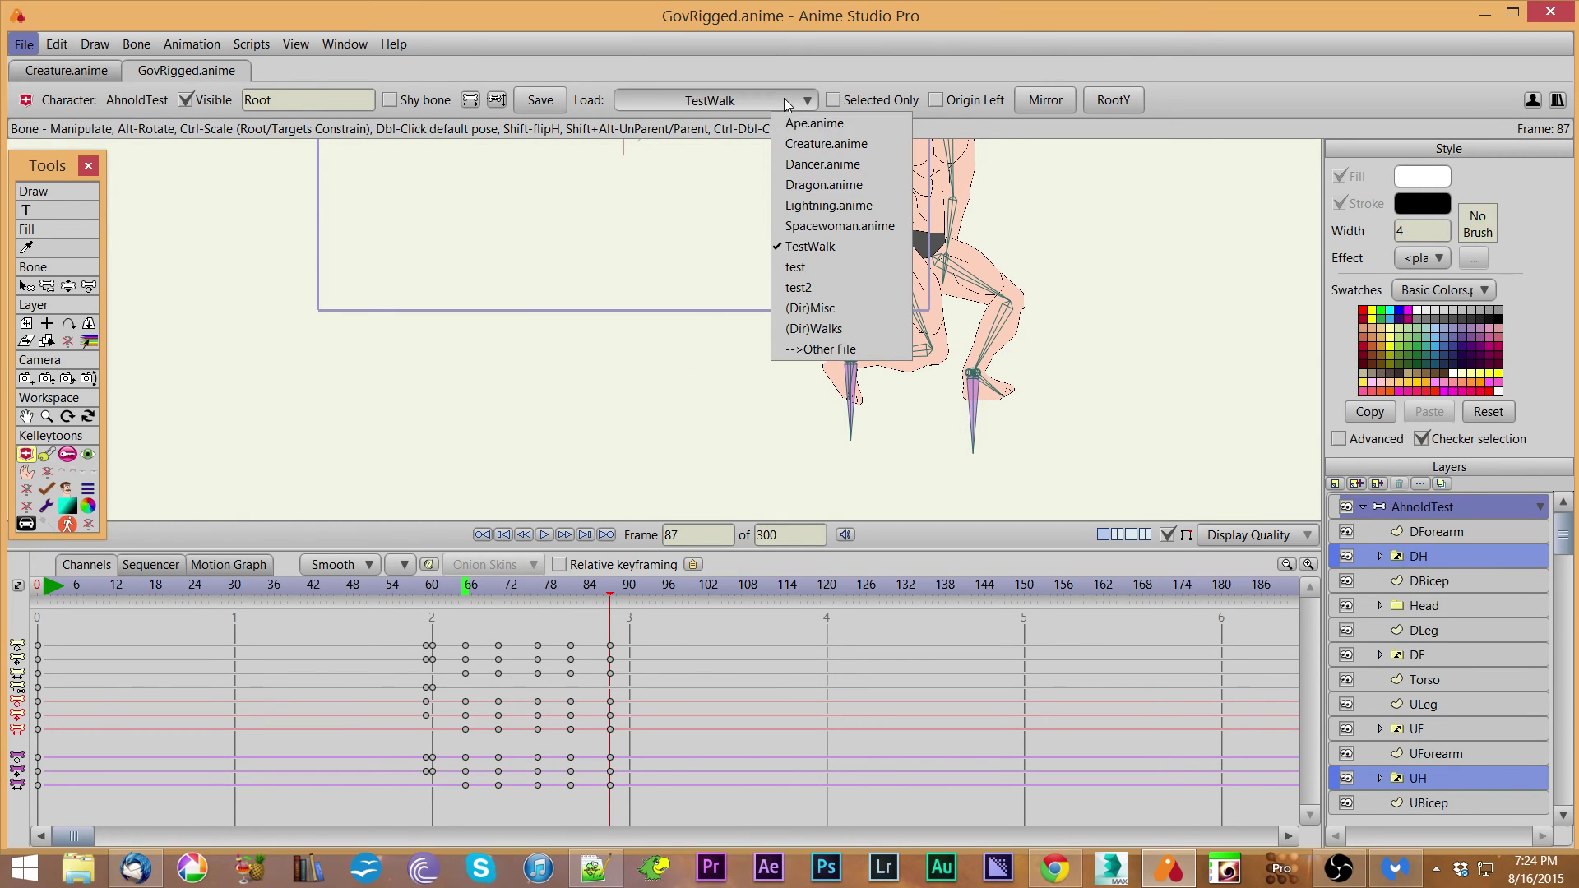
{"action": "left_click", "coordinate": [809, 245]}
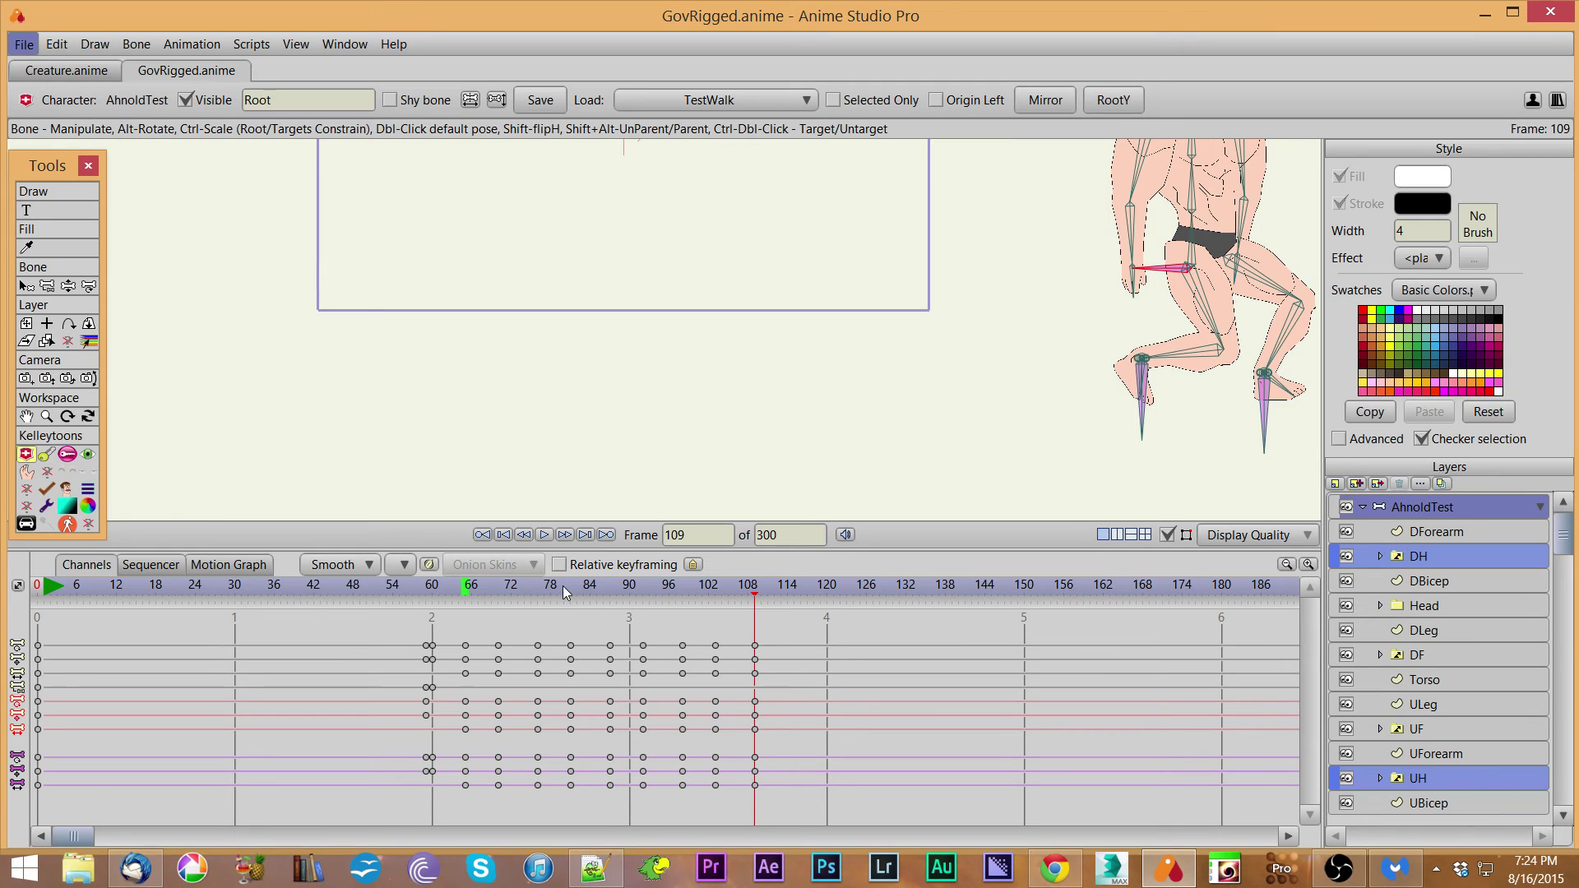
{"action": "left_click_drag", "start_coordinate": [566, 593], "coordinate": [791, 825]}
{"action": "key", "text": "Delete"}
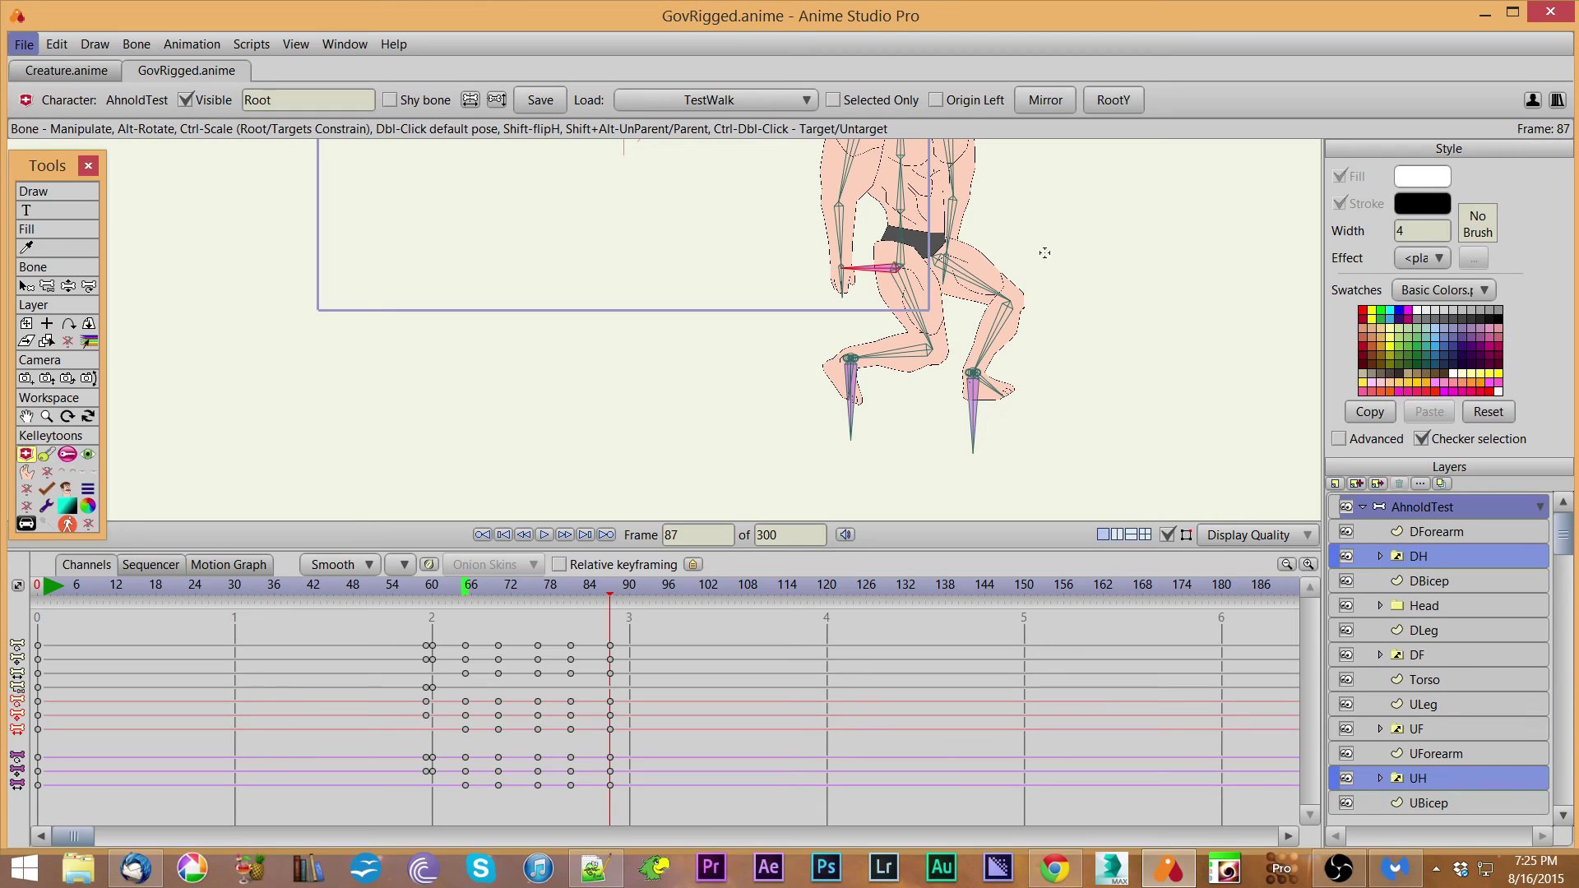
Raise the muscleman's foot at frame 91, then load TestWalk from frame 96 to extend the walk.
{"action": "left_click", "coordinate": [638, 592]}
{"action": "left_click_drag", "start_coordinate": [973, 423], "coordinate": [987, 371]}
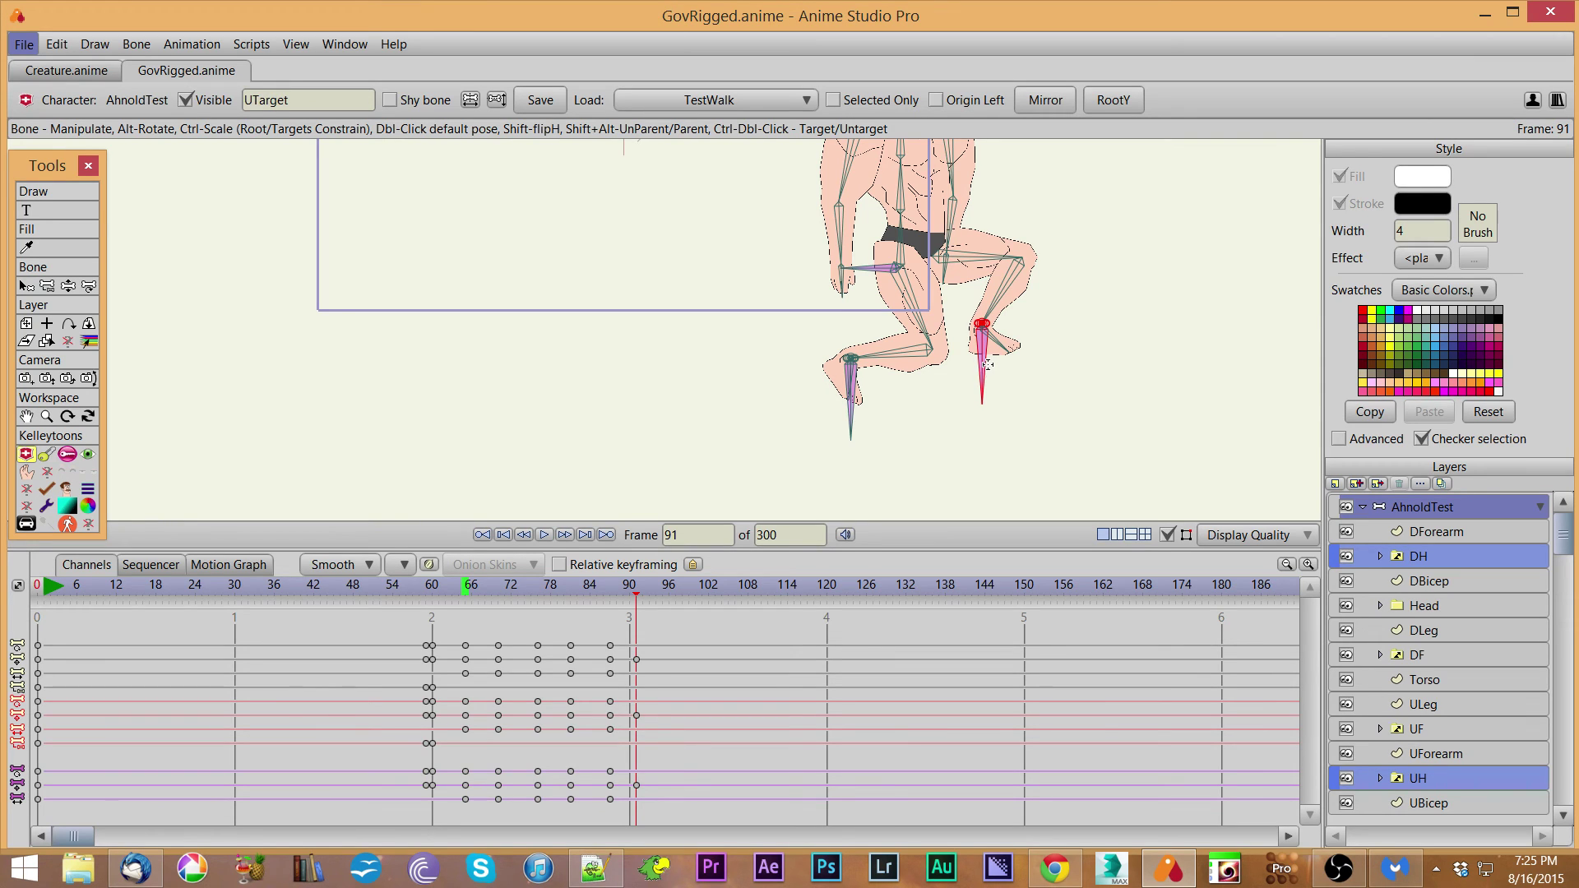
{"action": "left_click", "coordinate": [669, 593]}
{"action": "left_click", "coordinate": [694, 99]}
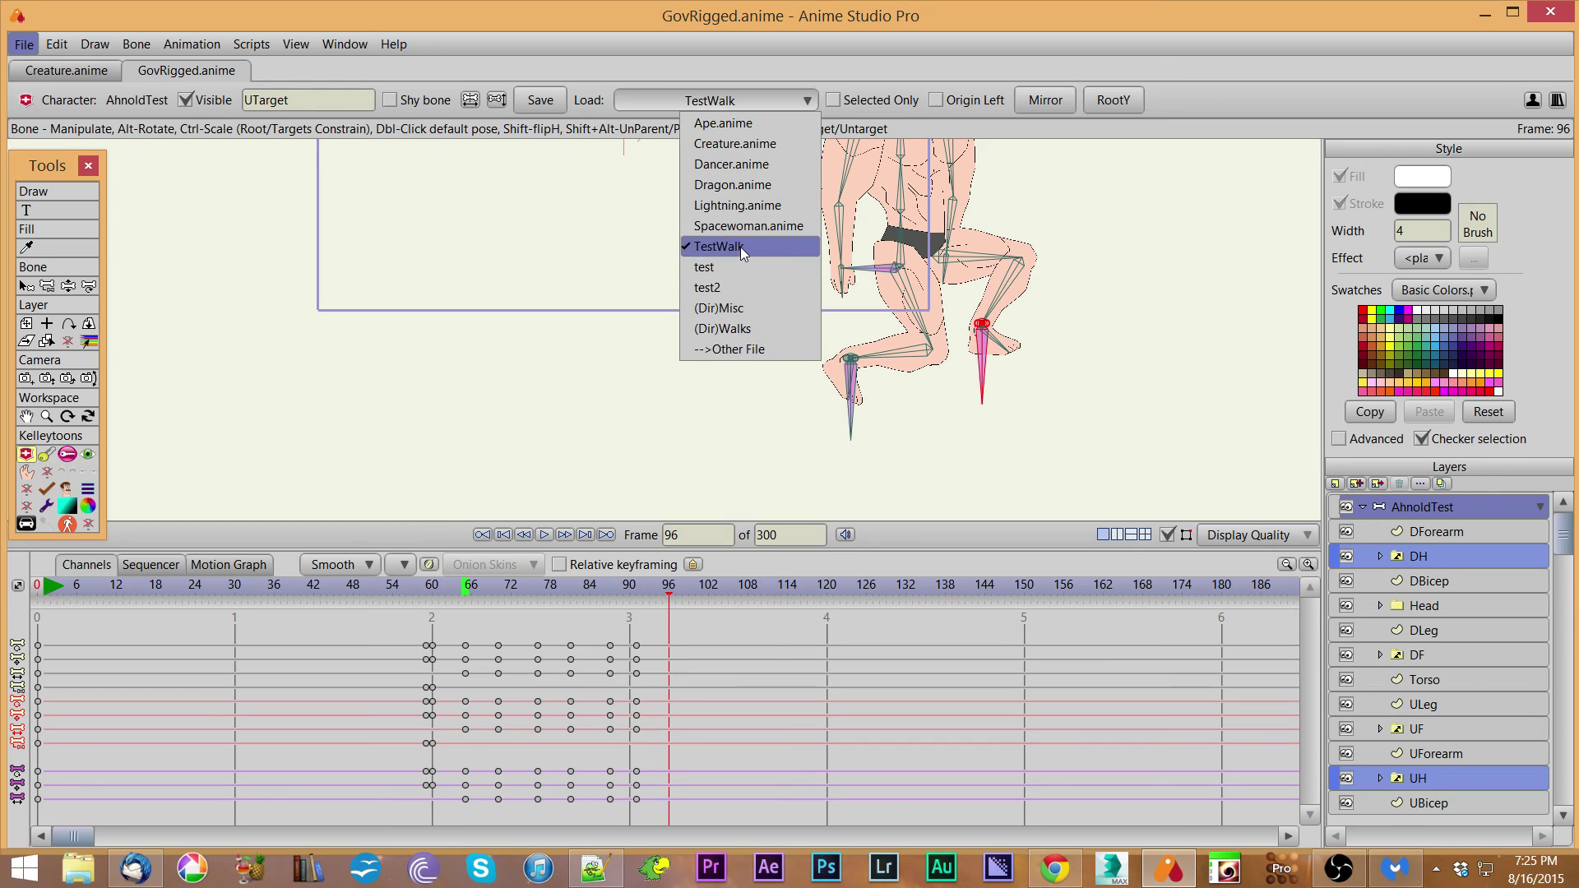
{"action": "left_click", "coordinate": [740, 246]}
{"action": "left_click_drag", "start_coordinate": [609, 614], "coordinate": [789, 621]}
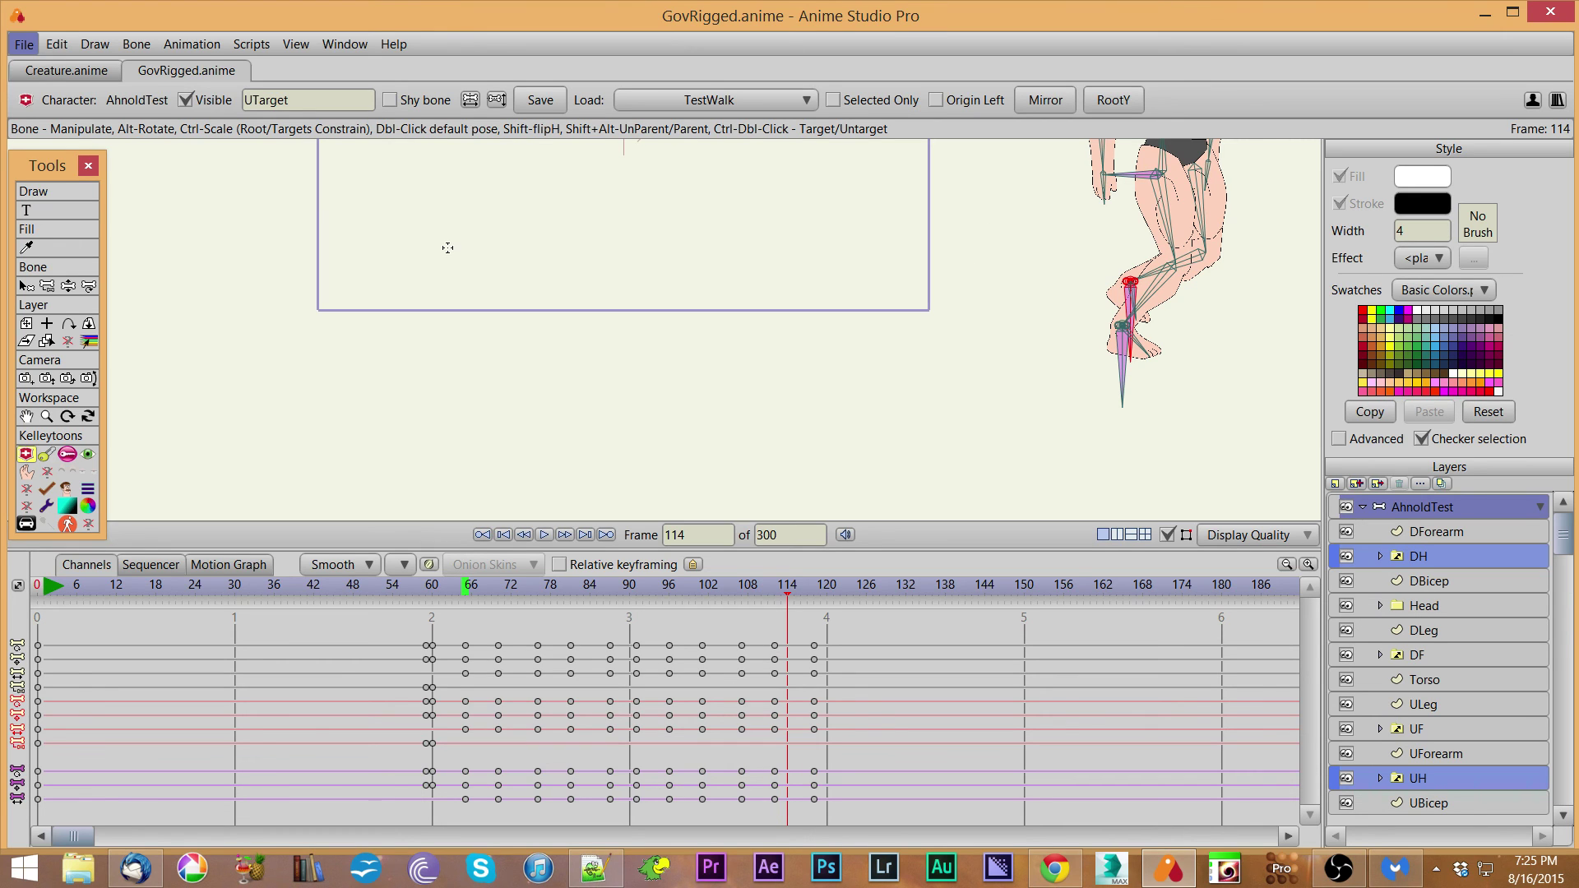
Compare Creature.anime with GovRigged.anime, preview the walk over frames 66–76, then show Creature.anime.
{"action": "left_click", "coordinate": [67, 72]}
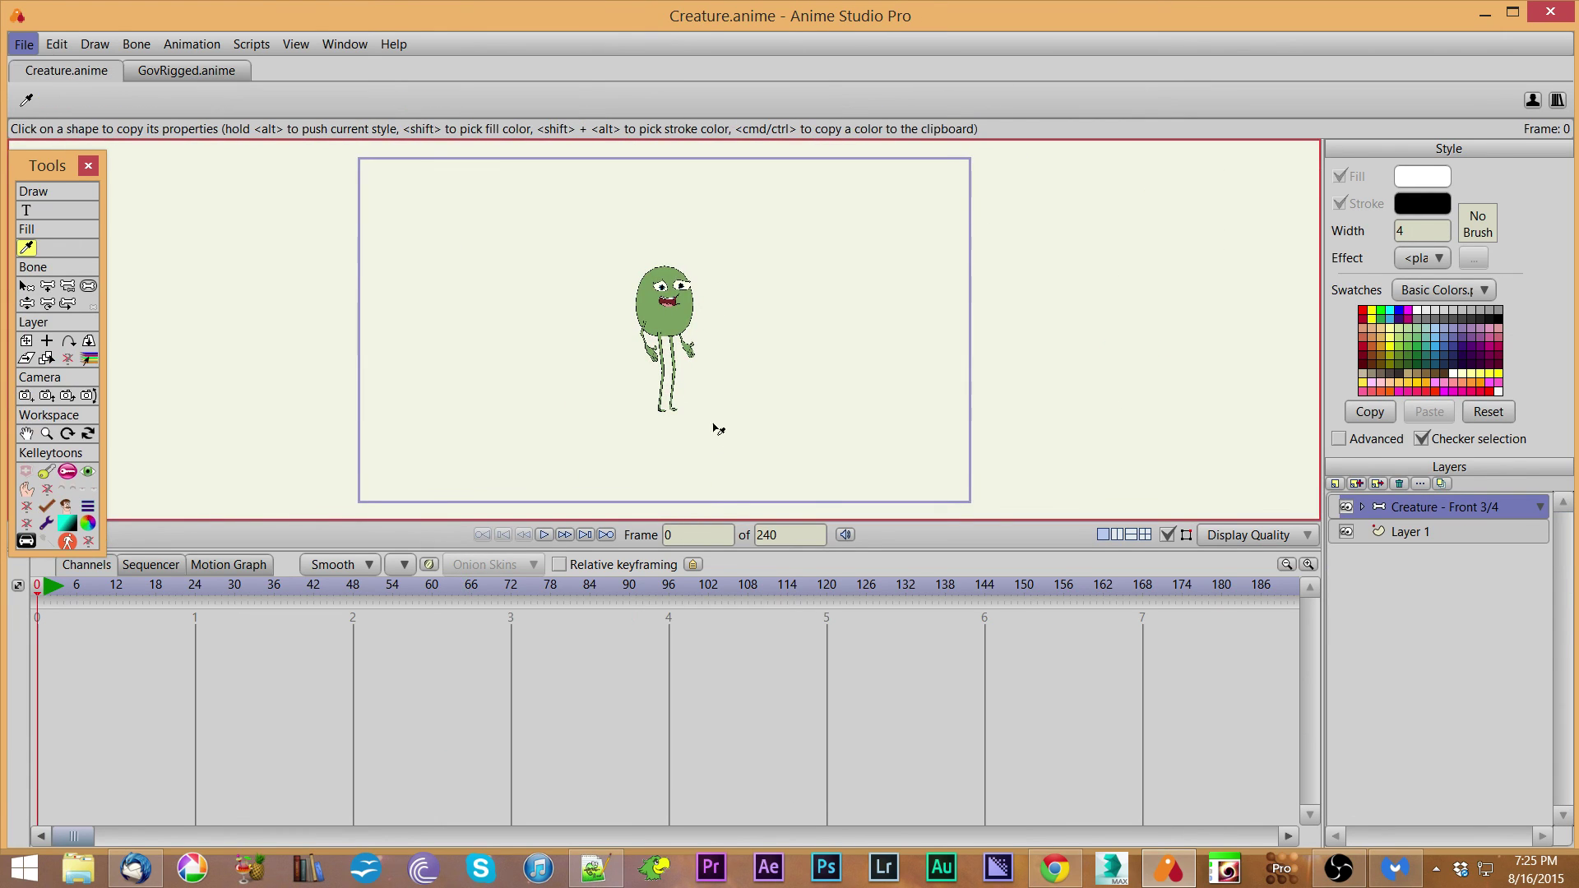
{"action": "left_click", "coordinate": [214, 73]}
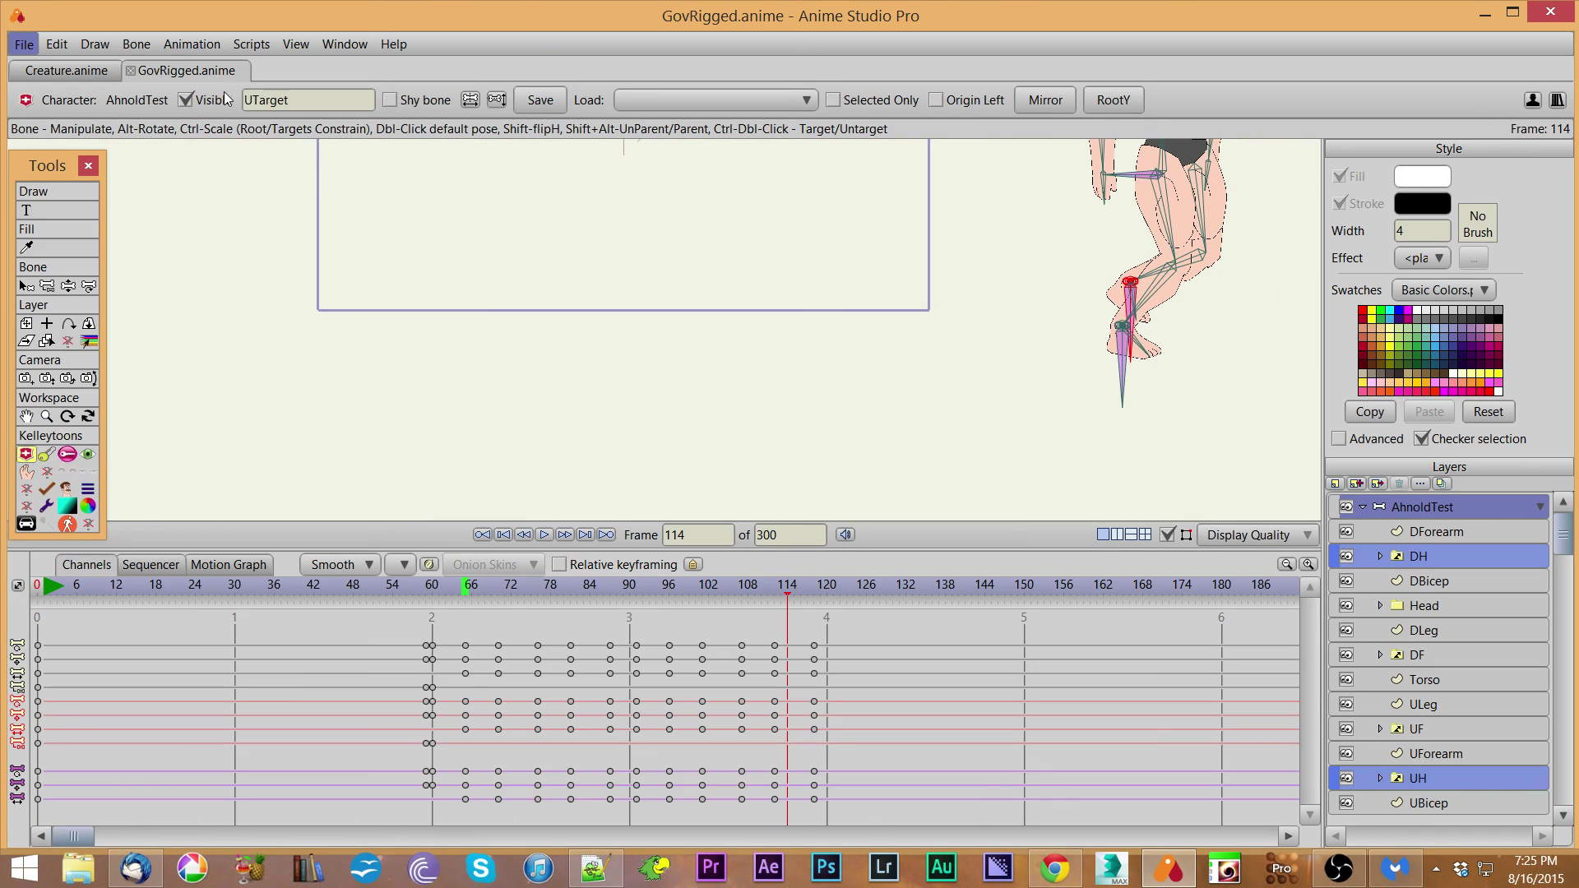
{"action": "scroll", "coordinate": [708, 362], "scroll_direction": "down", "scroll_amount": 3}
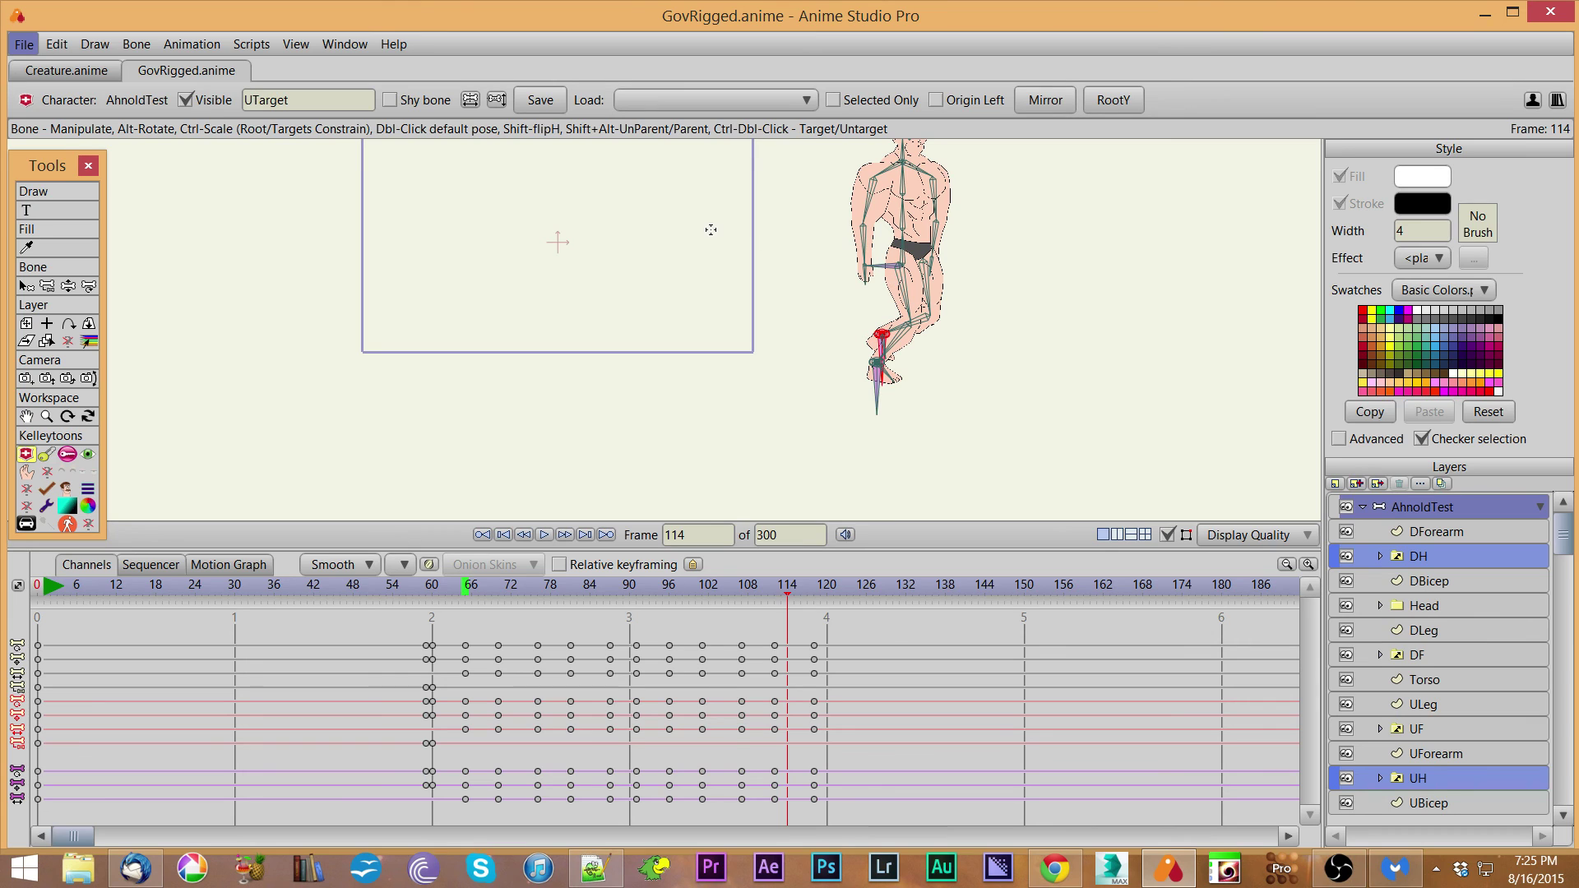
{"action": "left_click", "coordinate": [84, 75]}
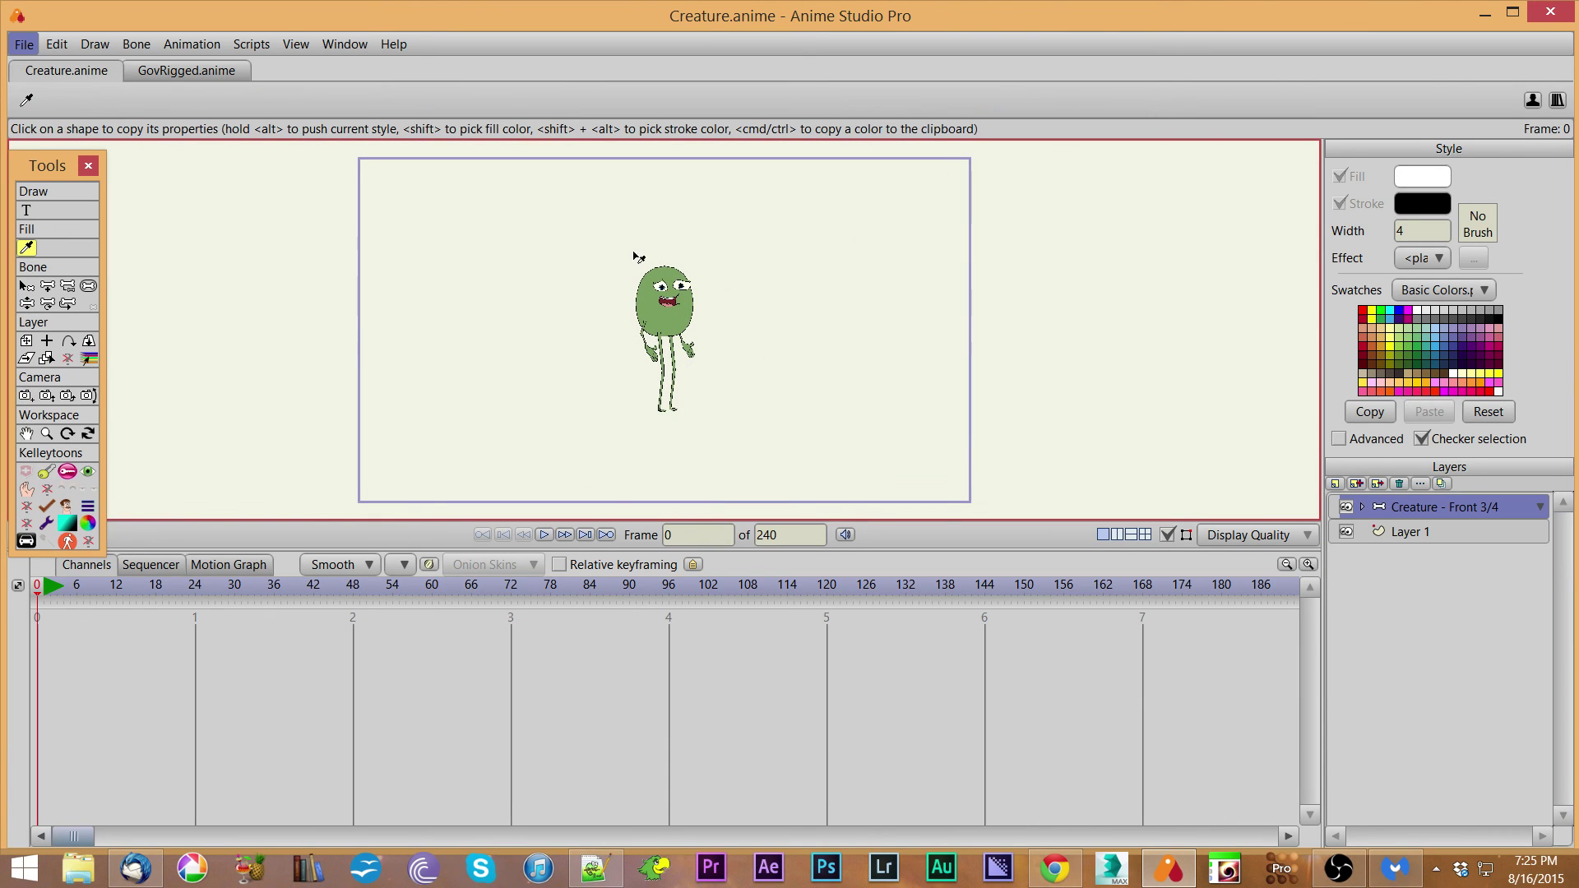
{"action": "left_click", "coordinate": [195, 75]}
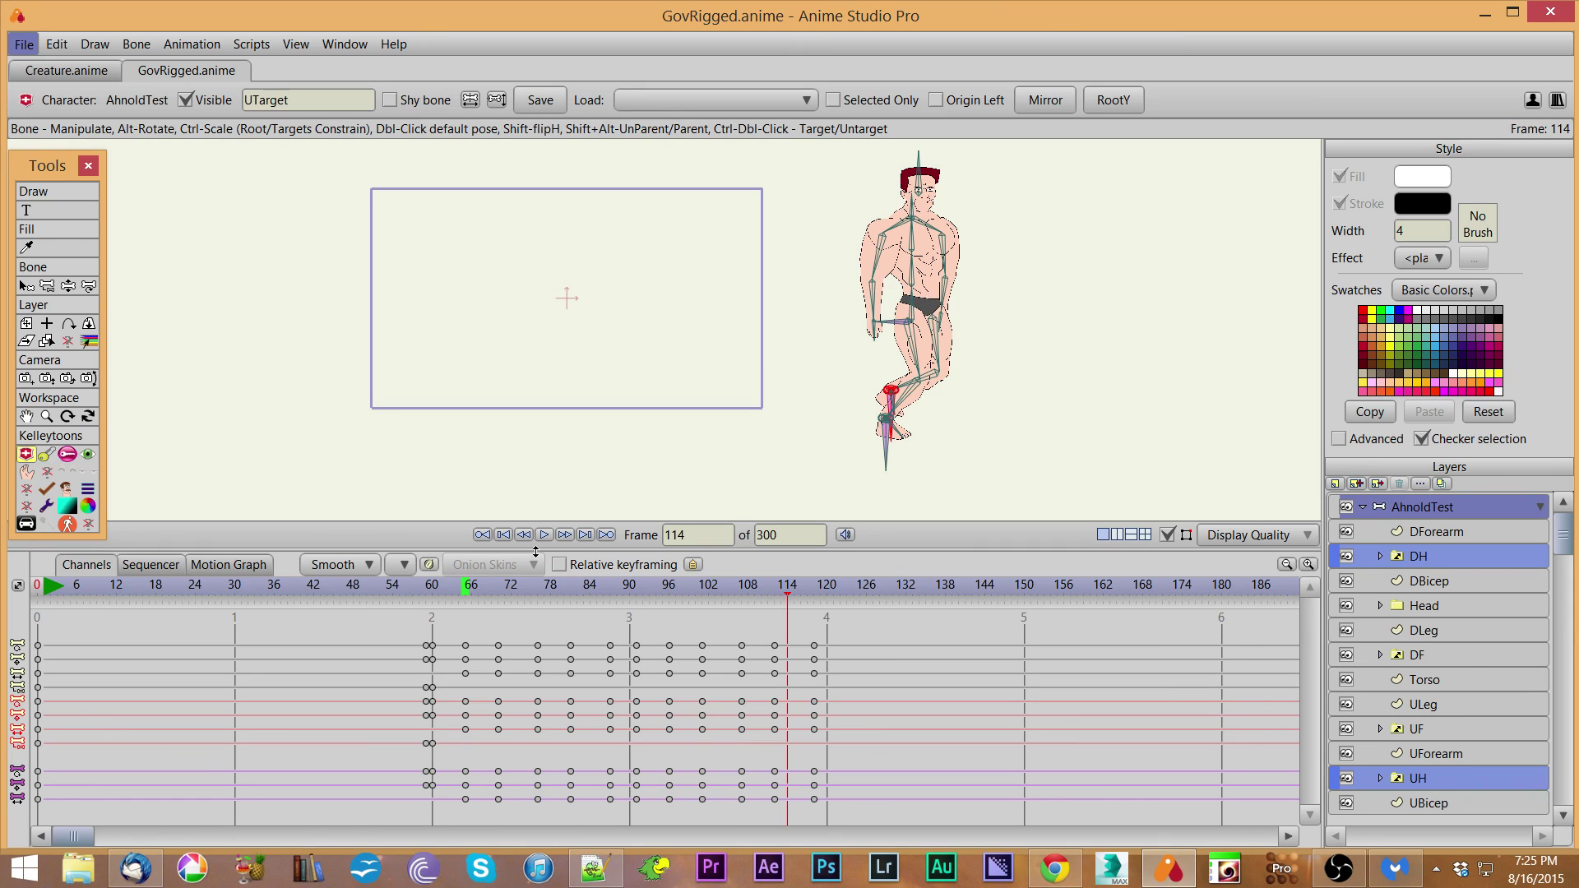
{"action": "left_click", "coordinate": [469, 592]}
{"action": "left_click_drag", "start_coordinate": [471, 592], "coordinate": [552, 599]}
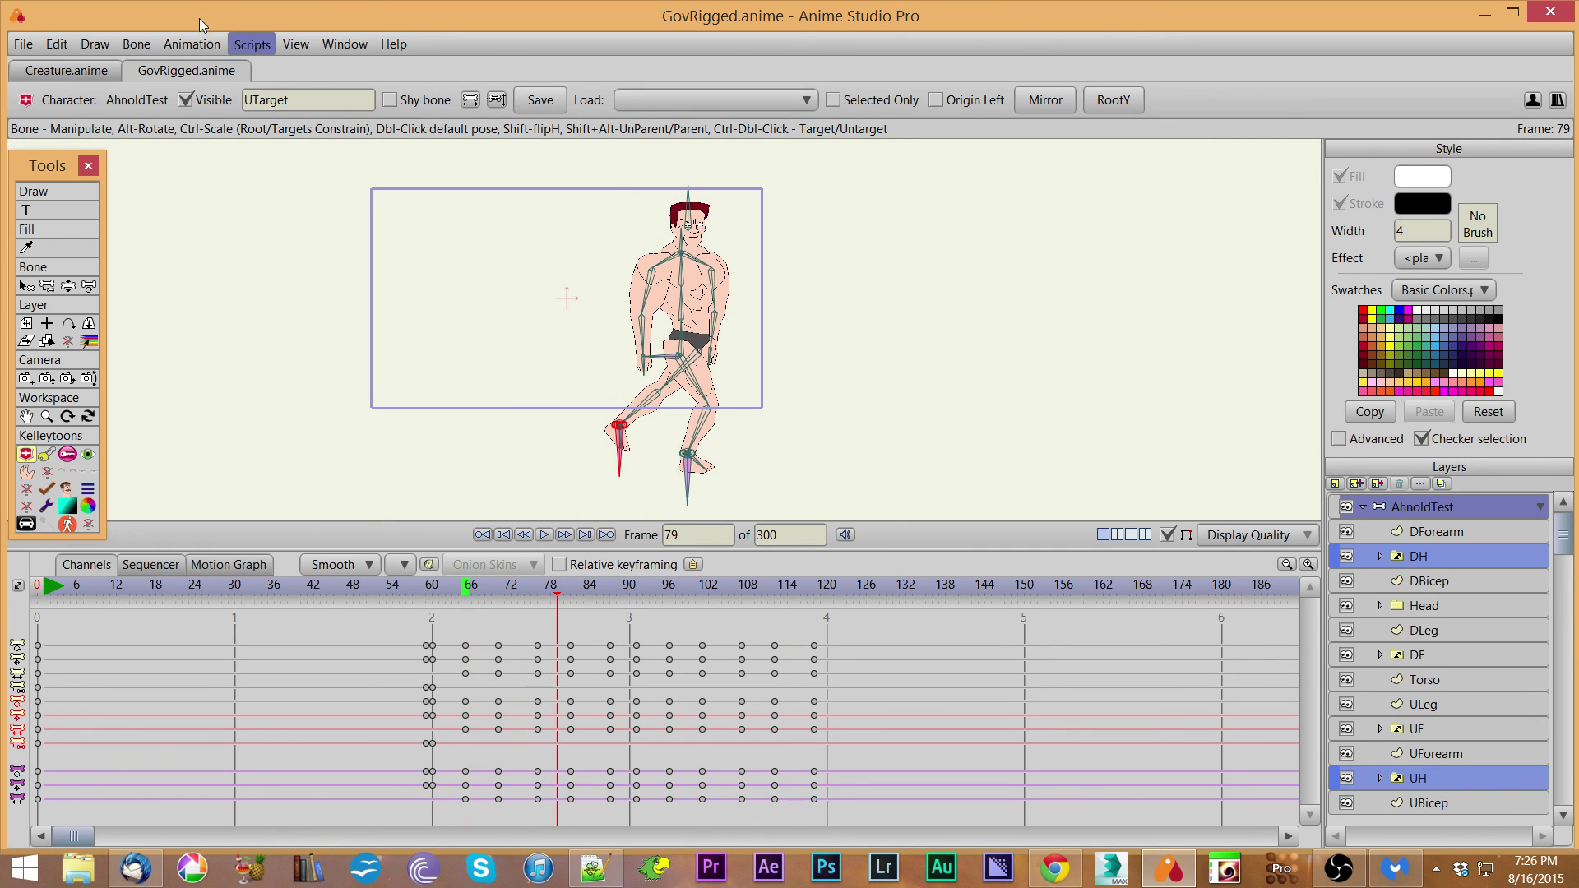
{"action": "left_click", "coordinate": [97, 74]}
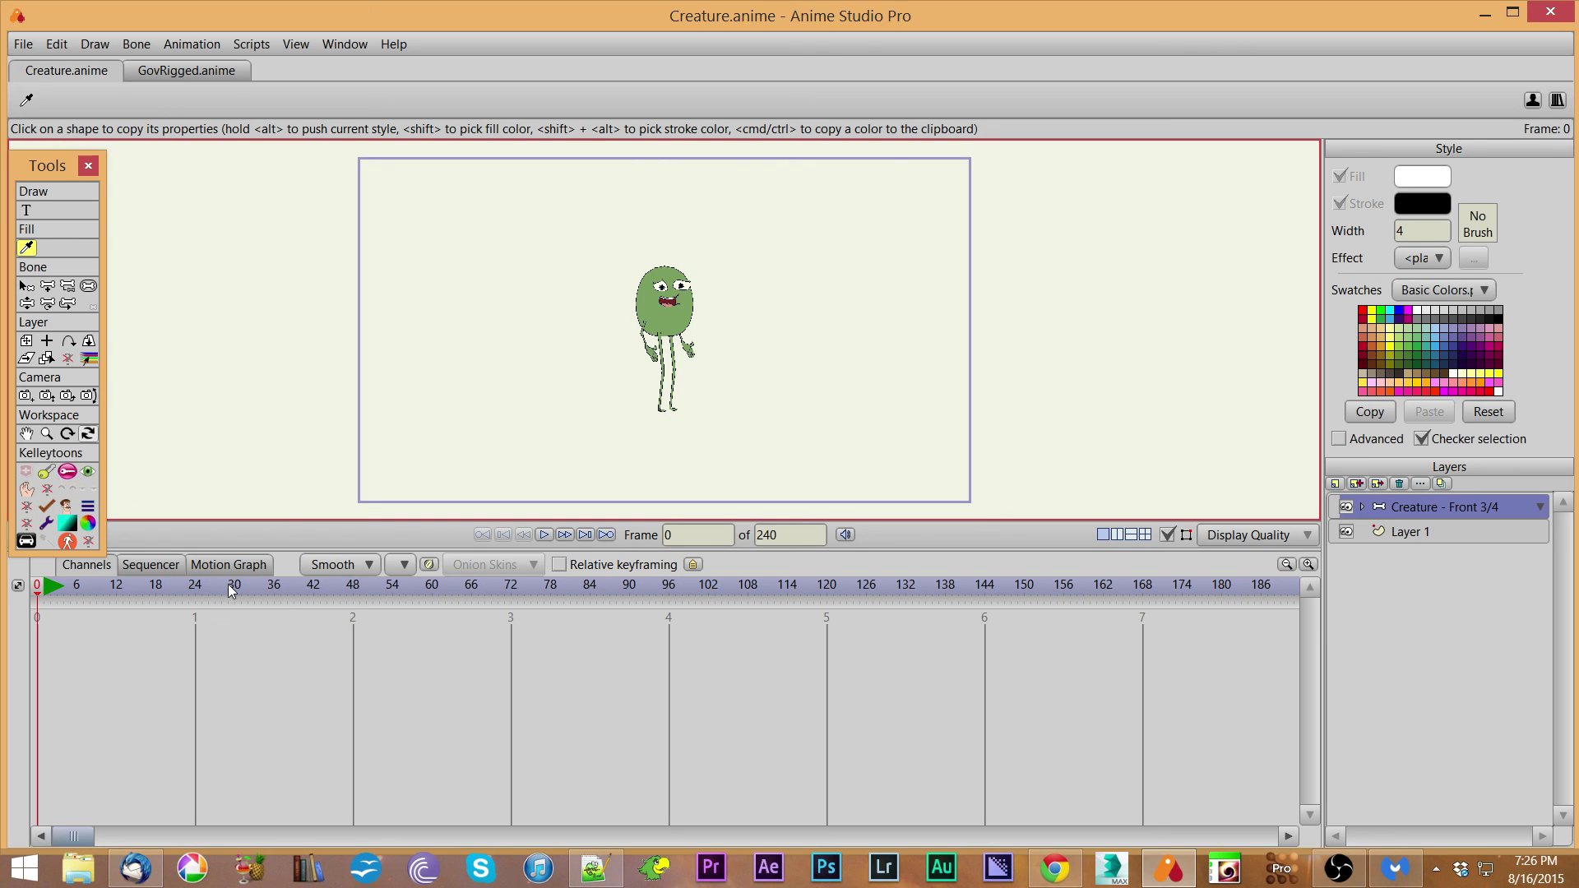
At frame 24, select the creature's Root bone and load the TestWalk animation onto it.
{"action": "left_click", "coordinate": [198, 590]}
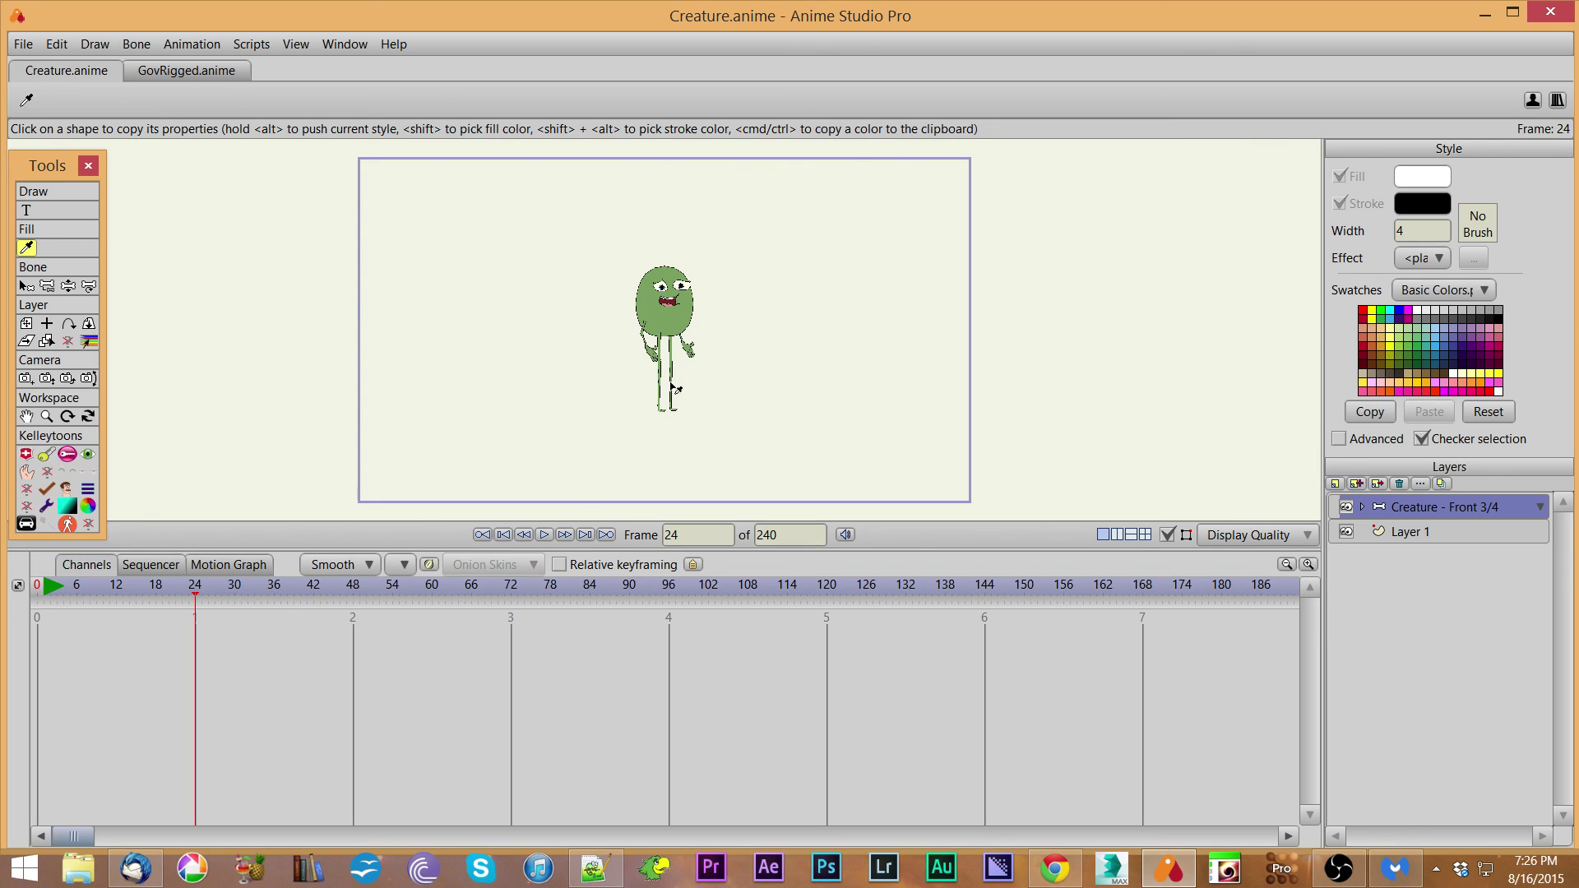
{"action": "left_click", "coordinate": [26, 453]}
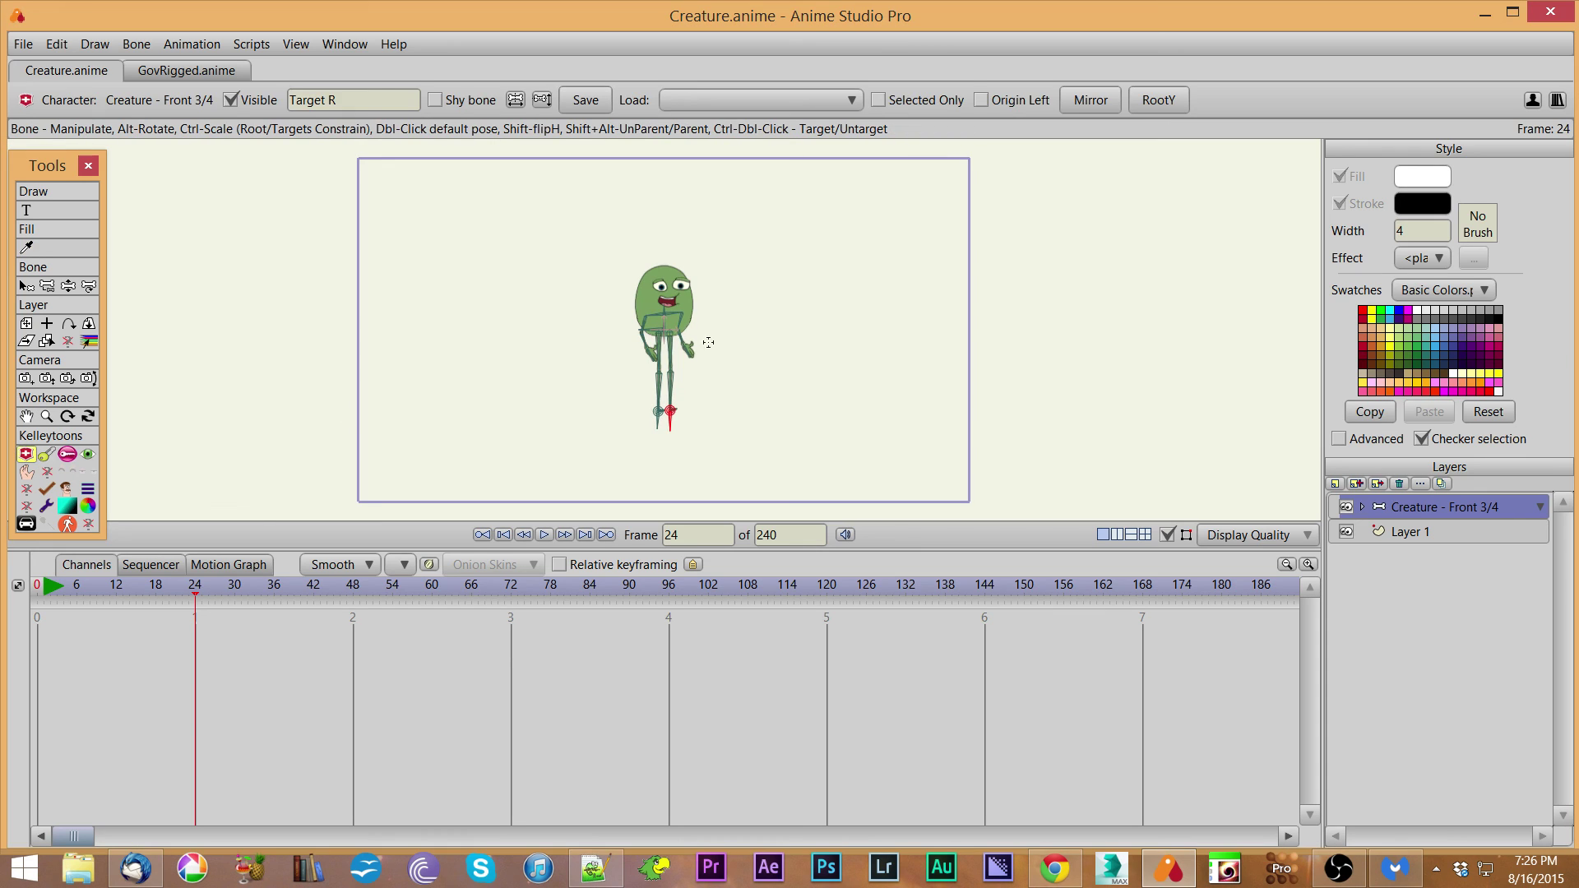
{"action": "left_click", "coordinate": [652, 333]}
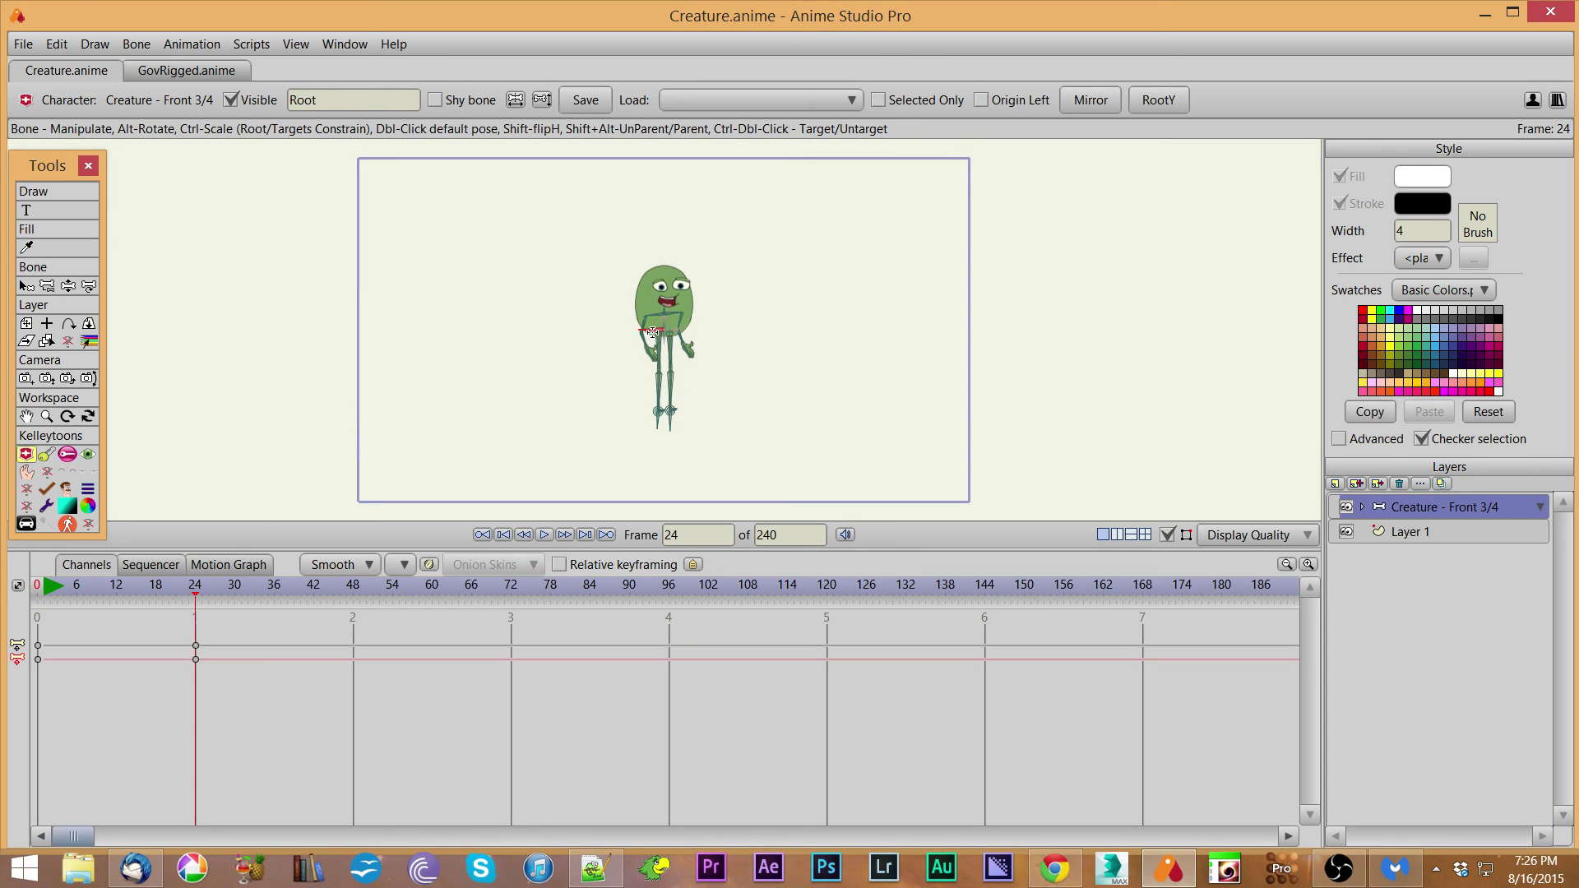
{"action": "left_click", "coordinate": [828, 102]}
{"action": "left_click", "coordinate": [868, 249]}
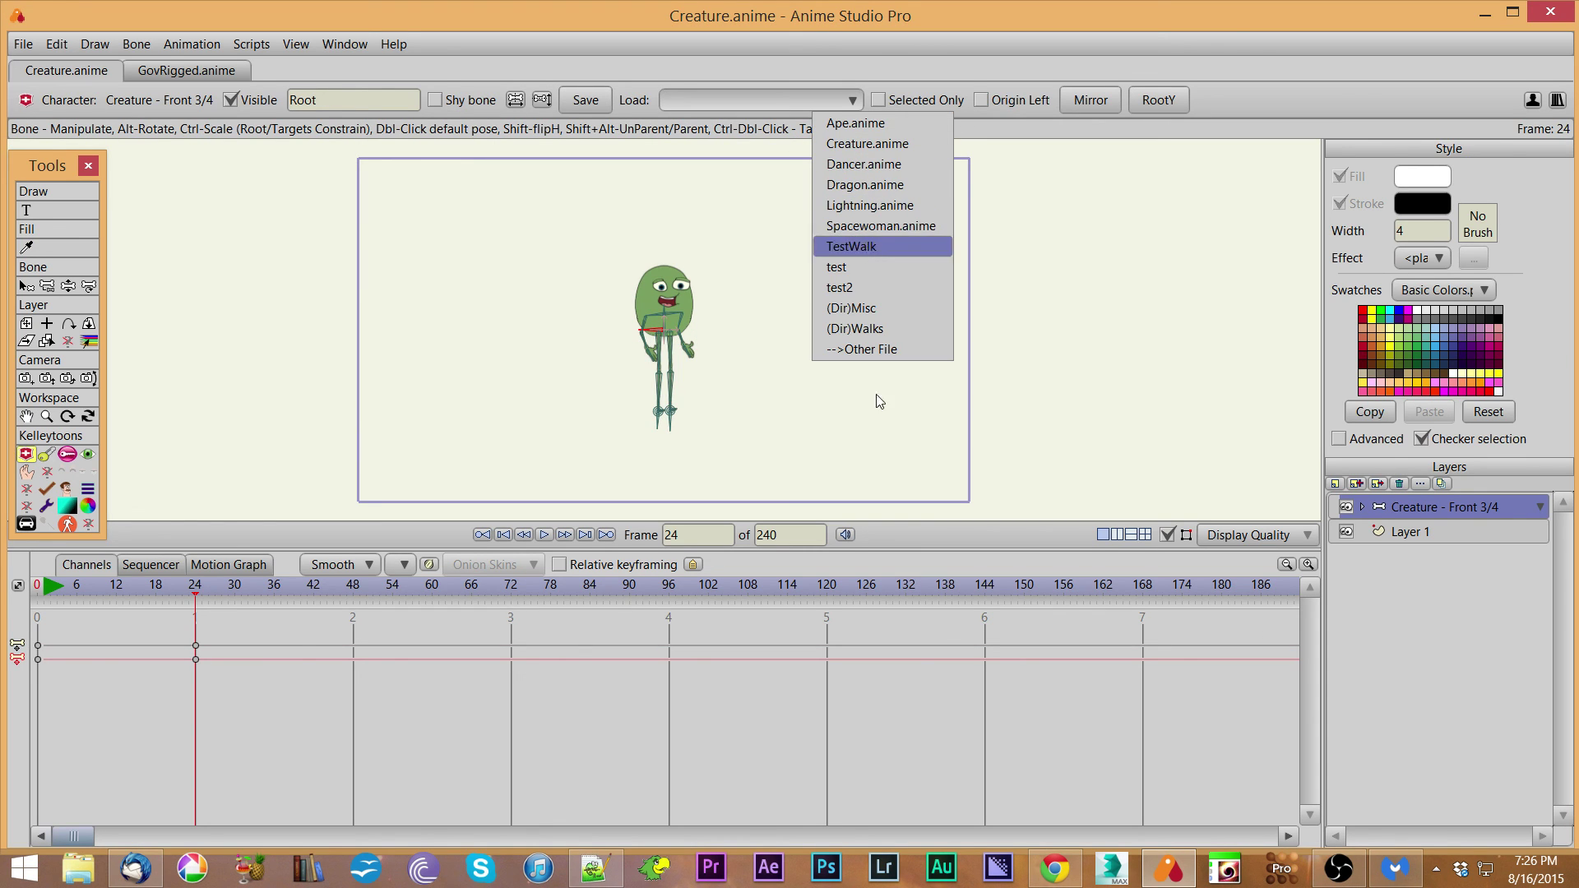
{"action": "left_click_drag", "start_coordinate": [199, 583], "coordinate": [355, 627]}
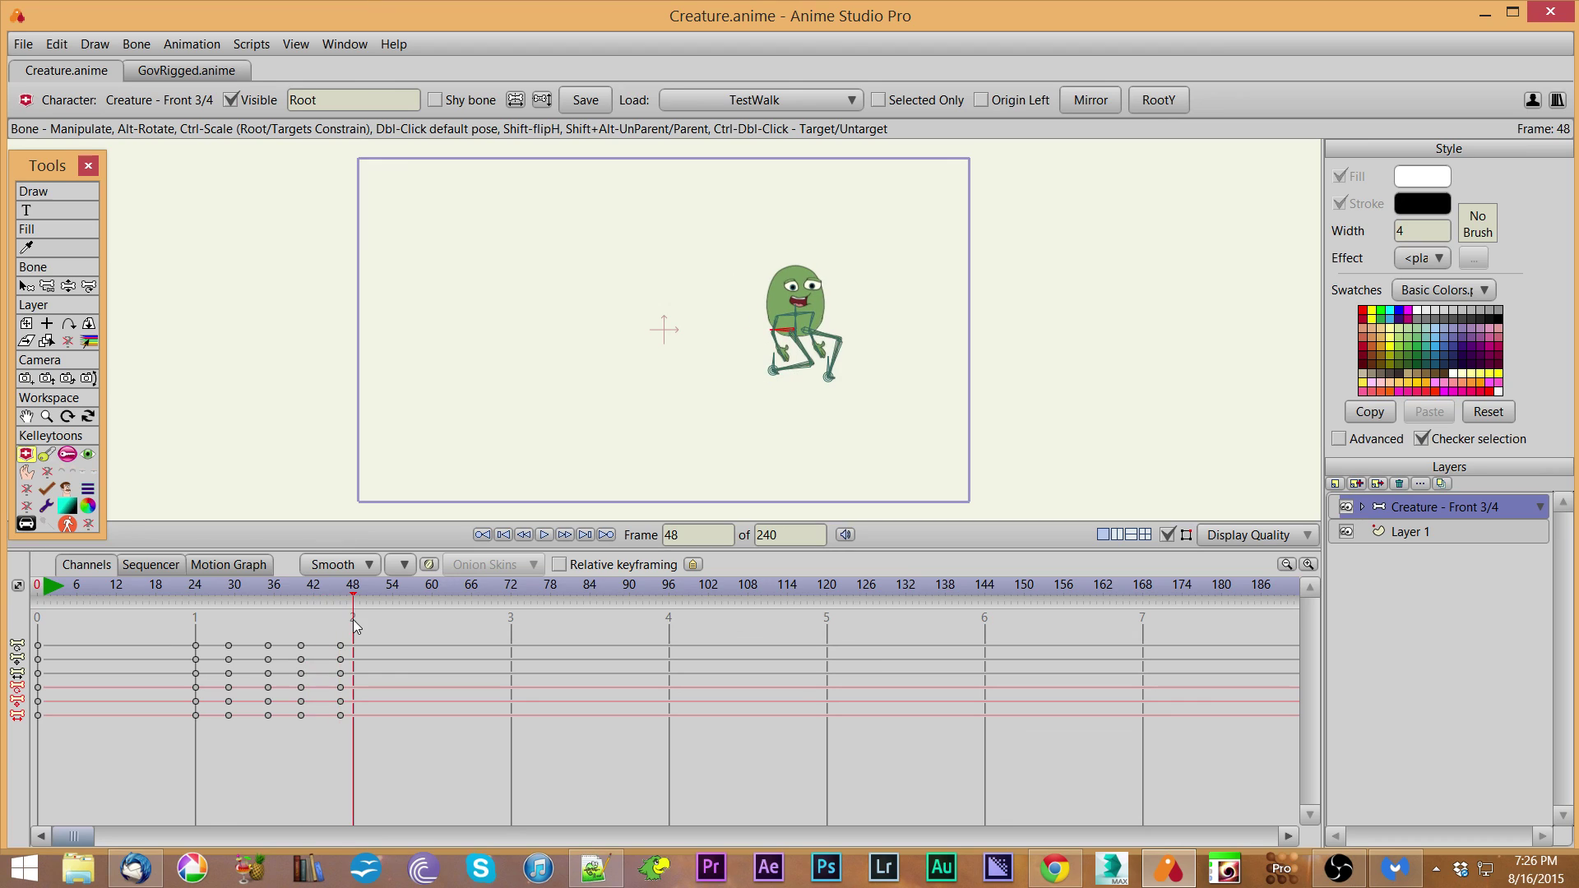